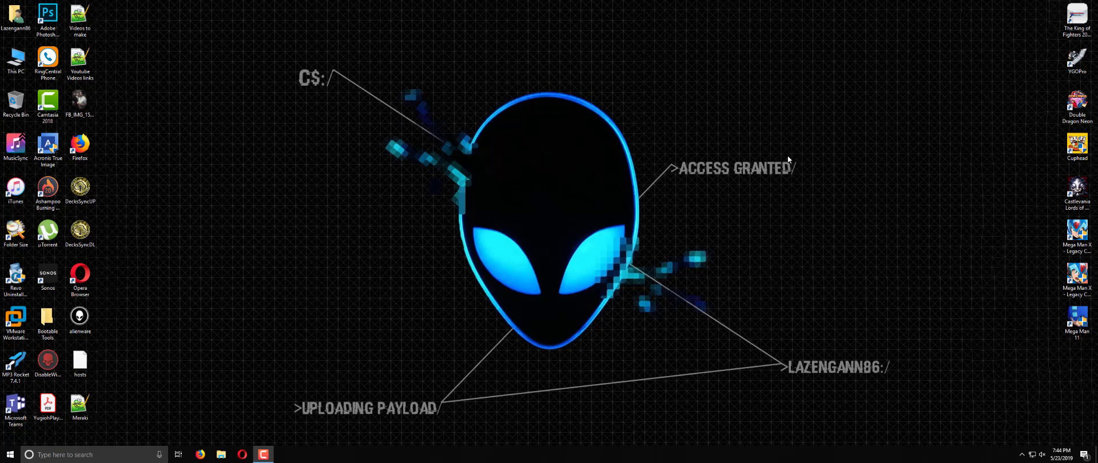
Step: Launch Opera, load meraki.cisco.com and go to the Dashboard Login page
left_click(242, 453)
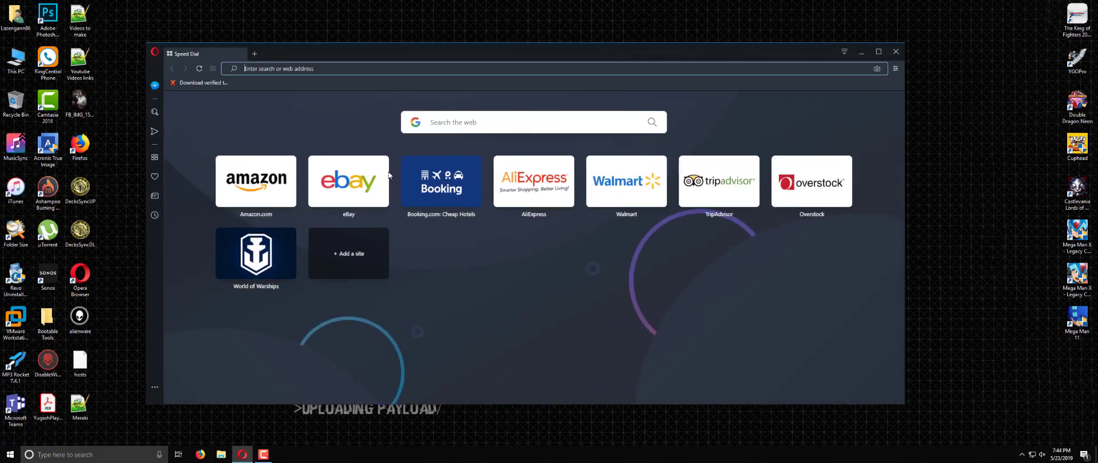
type("meraki.")
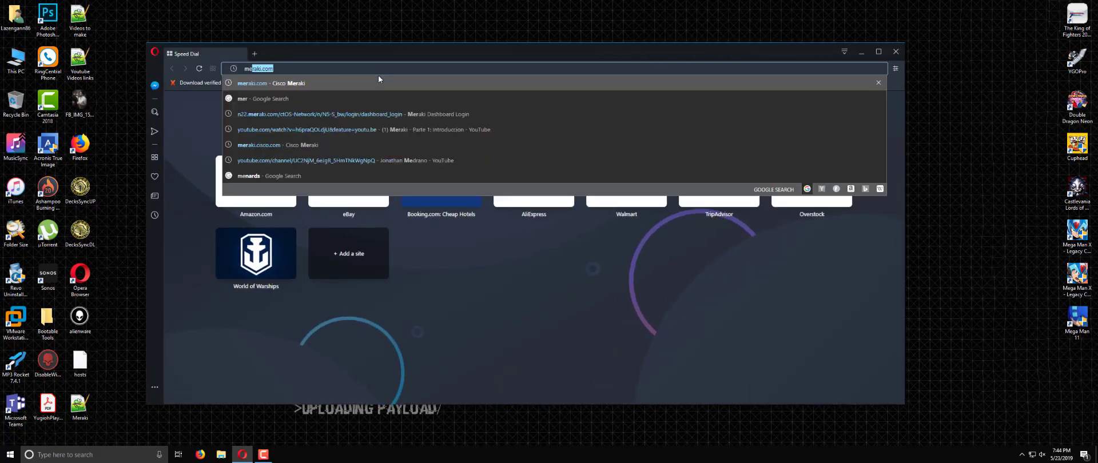
type("cisco.com")
key("Return")
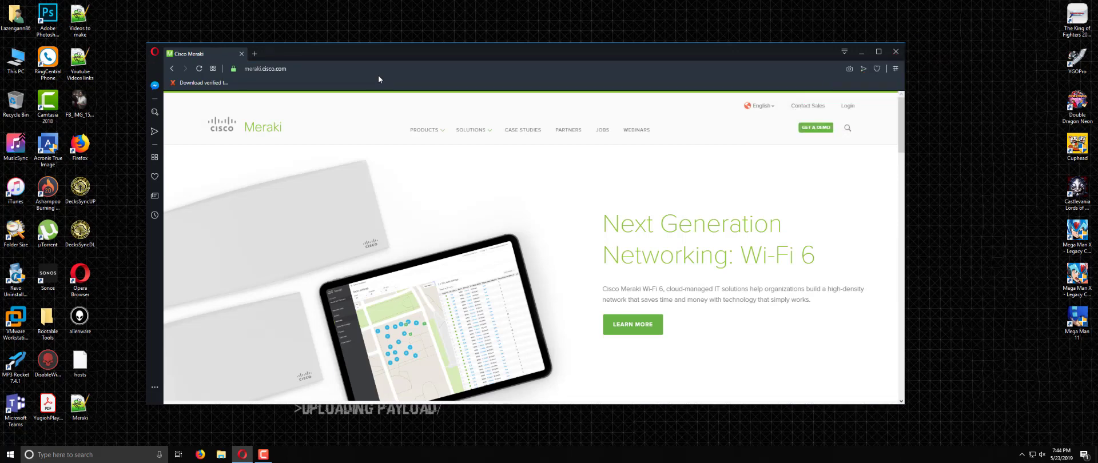
left_click(848, 106)
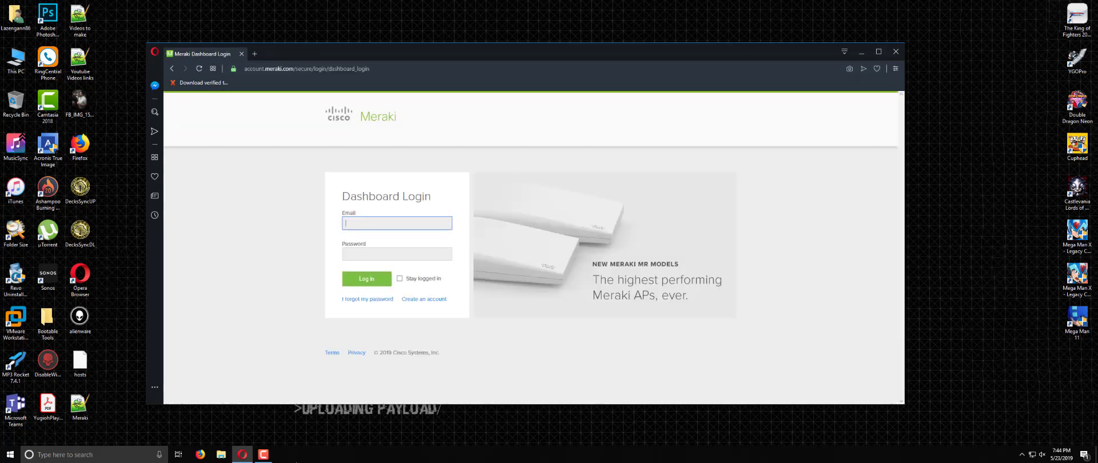
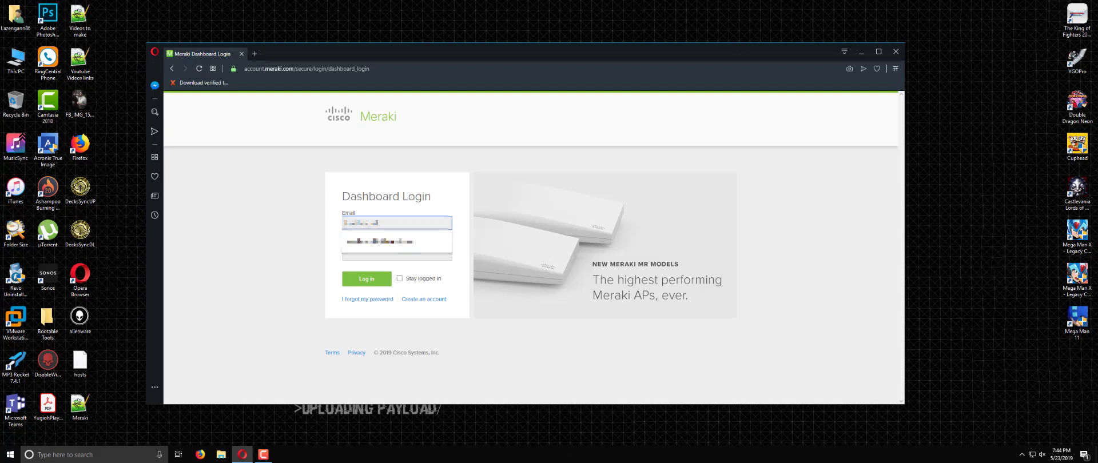
Step: Log in to the Dashboard with the account e-mail and password
key("Tab")
type("••••••••")
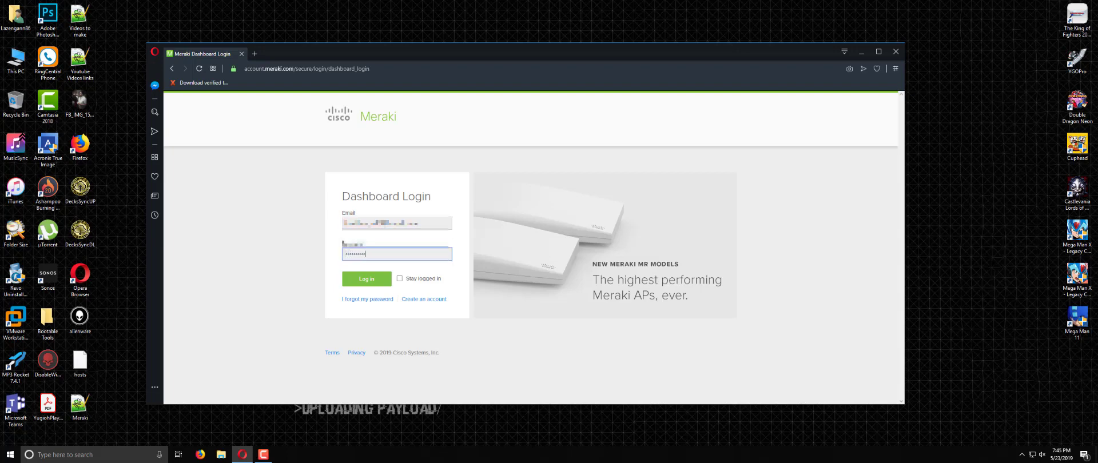
type("••")
key("Return")
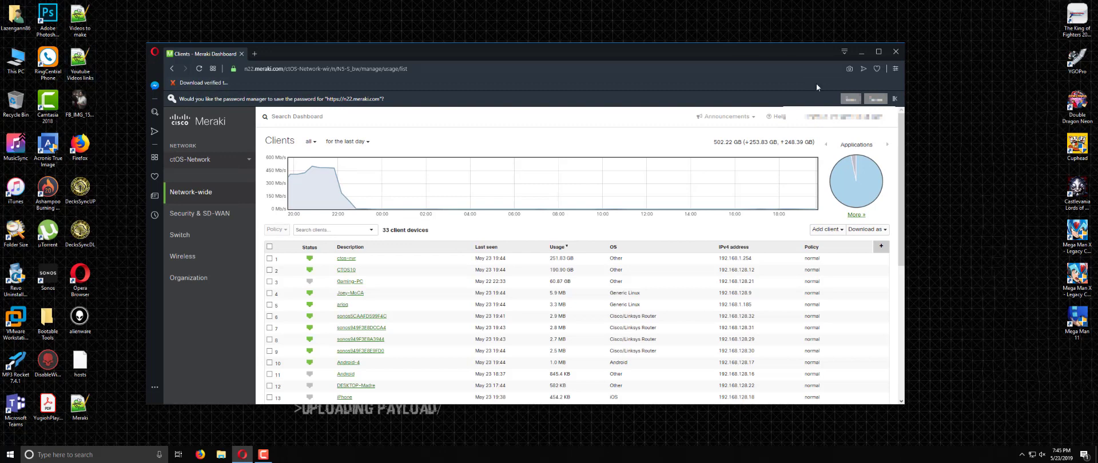
Step: Decline saving the password and open AccessPoint 1 from Wireless > Access points
left_click(872, 100)
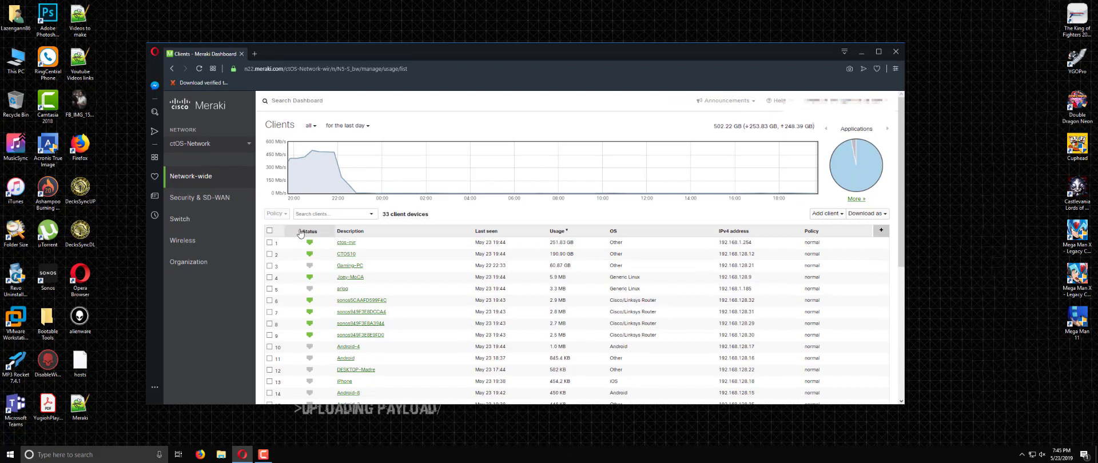
mouse_move(247, 247)
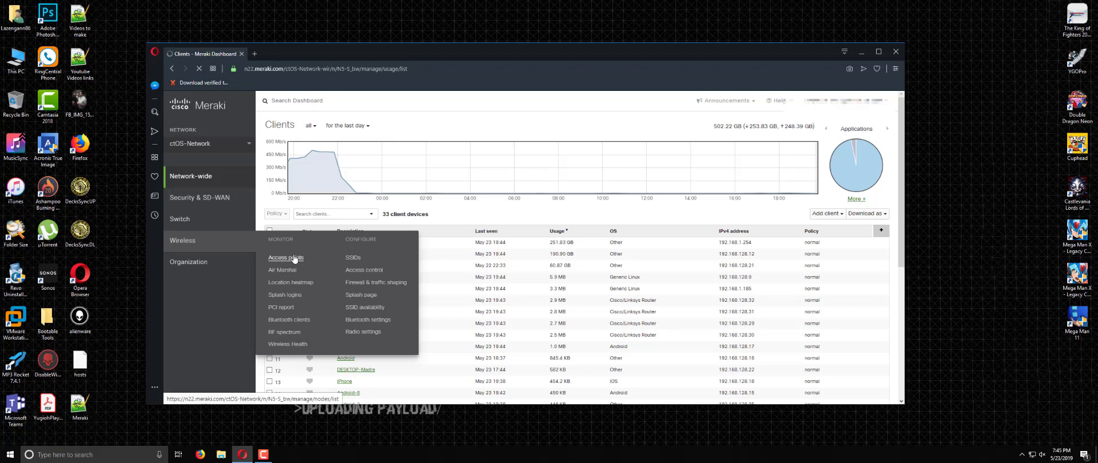
left_click(282, 259)
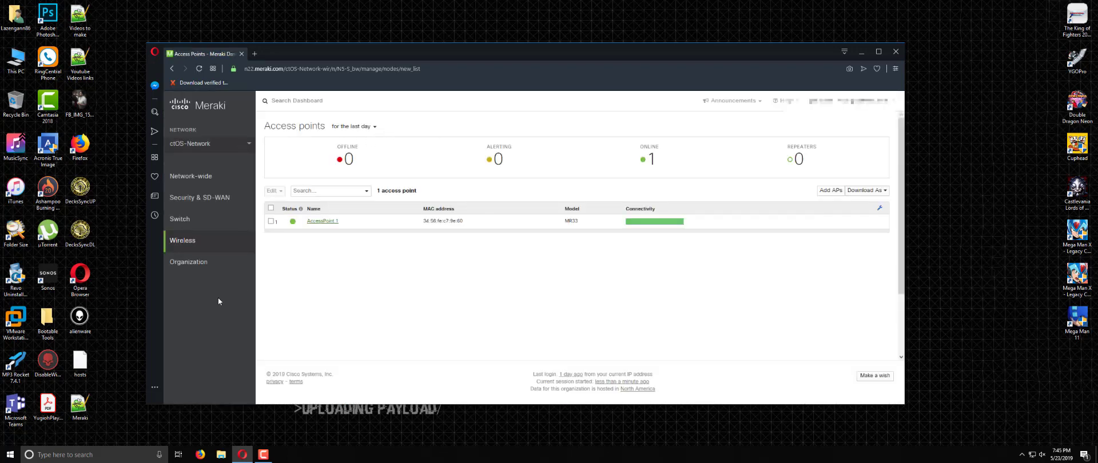
mouse_move(214, 246)
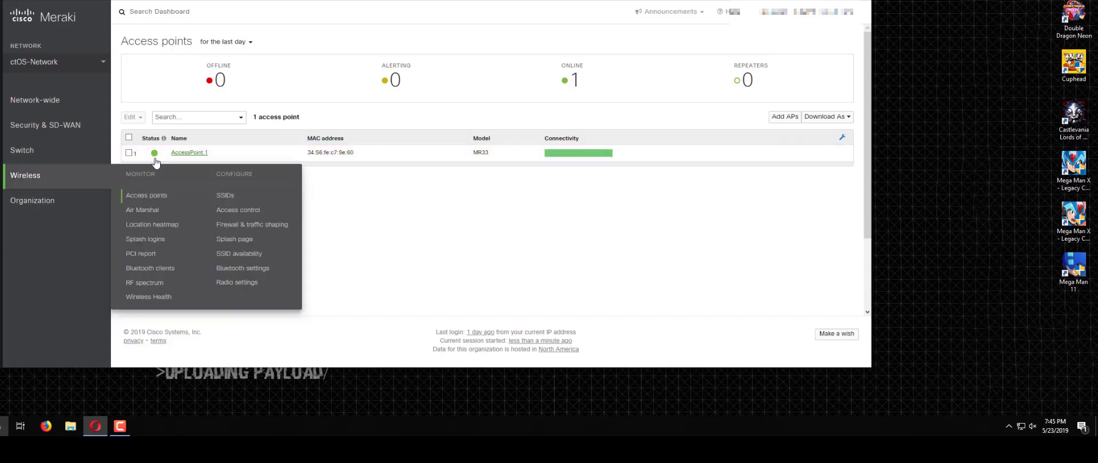
left_click(189, 152)
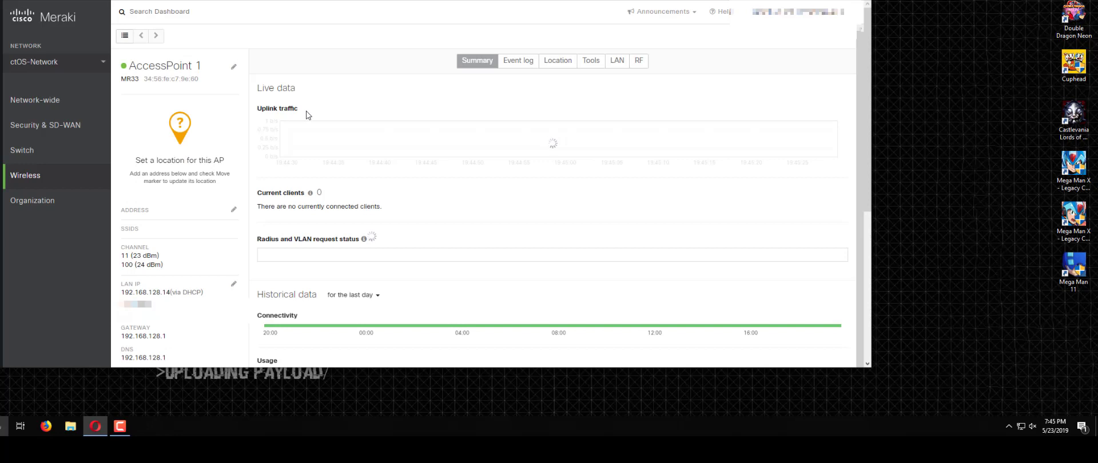
Step: Switch AccessPoint 1's page to the Tools tab
left_click(586, 66)
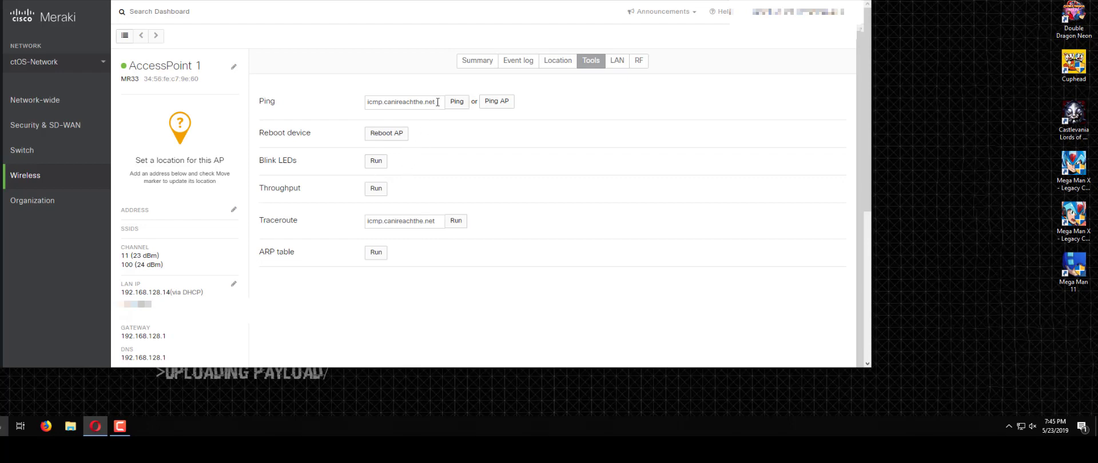
Step: Replace the ping target with 8.8.8.8 and run the ping from AccessPoint 1
triple_click(438, 103)
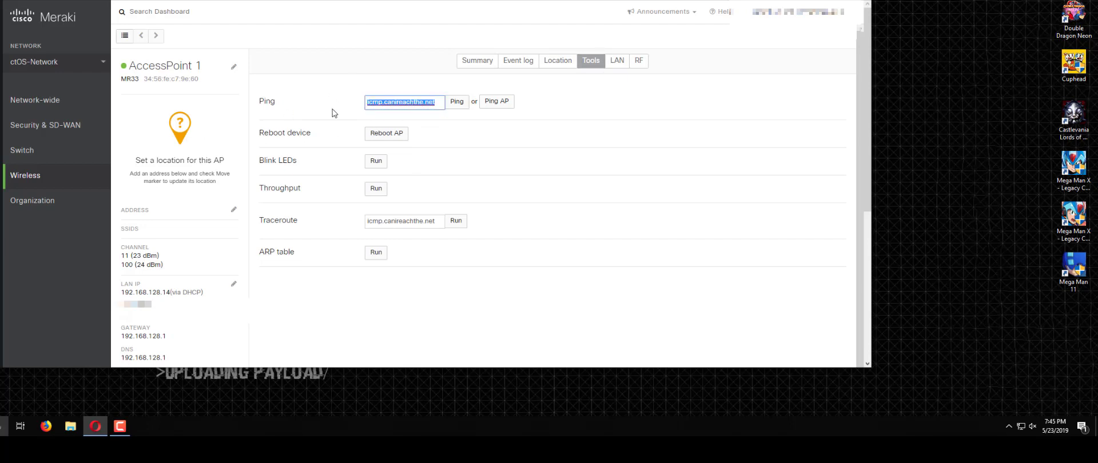
type("8.8.8.8")
key("Return")
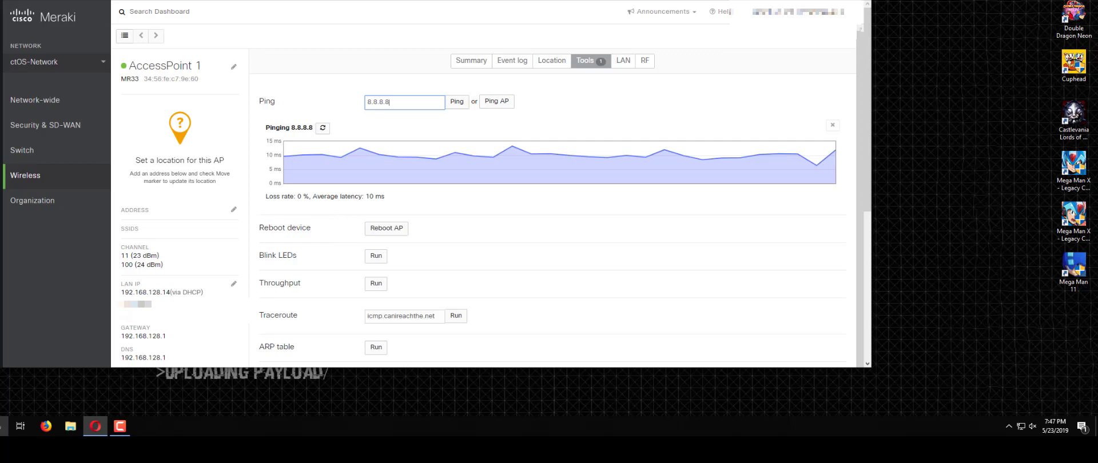
mouse_move(80, 125)
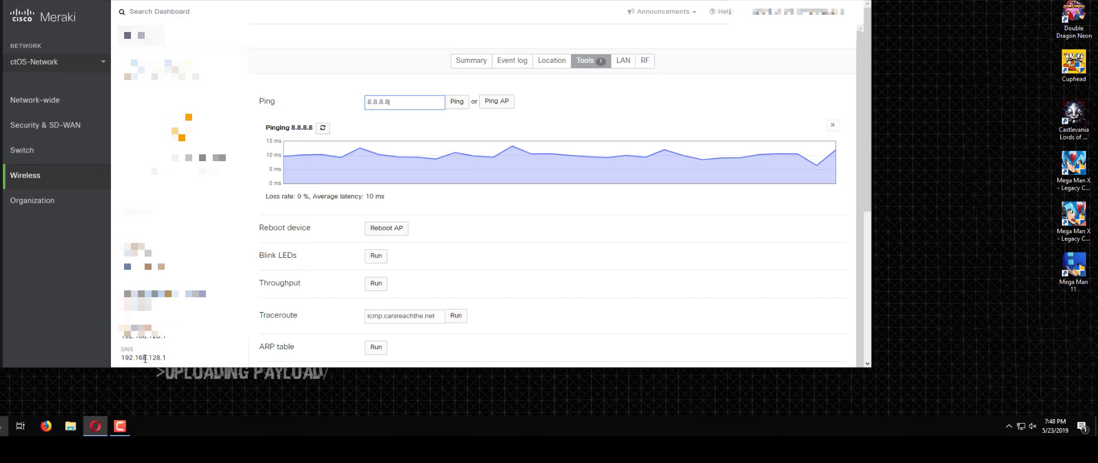
scroll(292, 247, "down", 1)
scroll(358, 230, "down", 5)
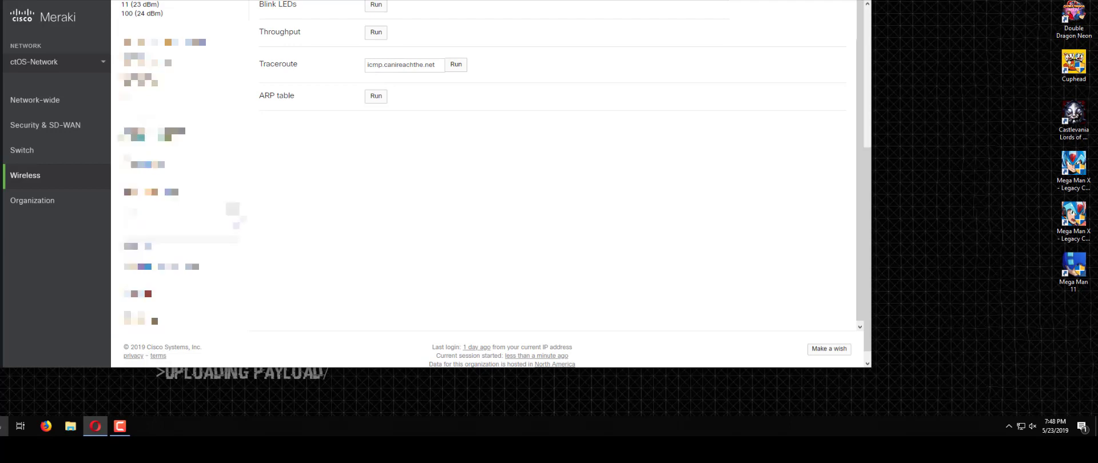
scroll(549, 200, "up", 5)
mouse_move(97, 173)
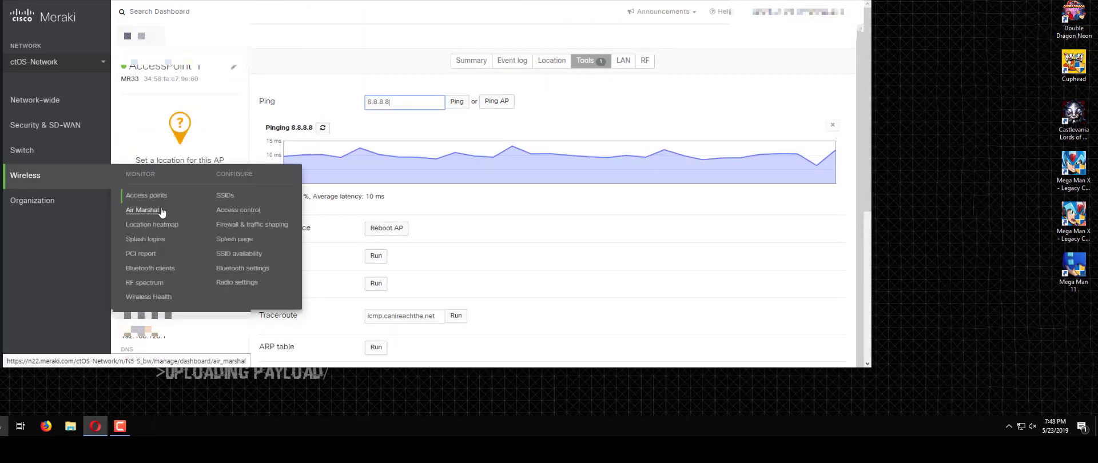
left_click(160, 211)
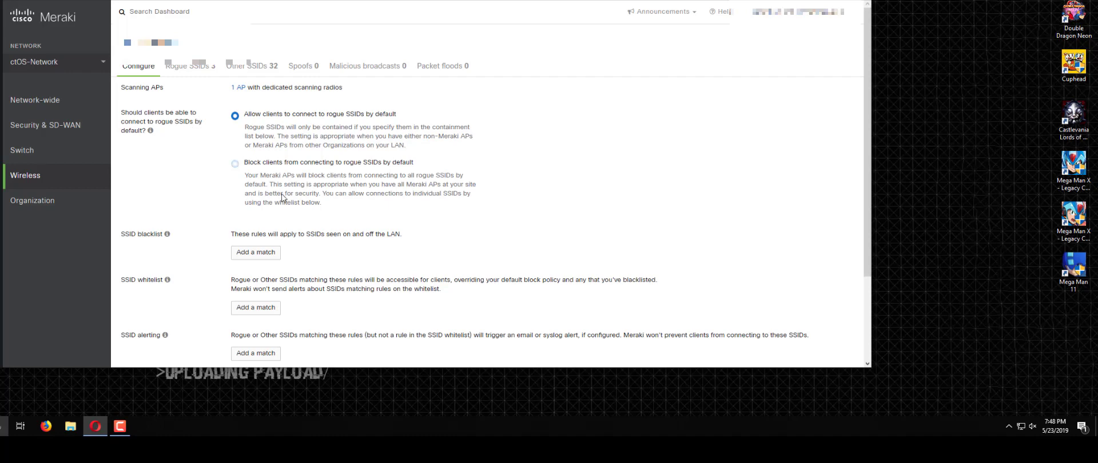
Step: Check nearby networks in the Windows Wi-Fi flyout, then show Air Marshal's Rogue SSIDs
left_click(1020, 426)
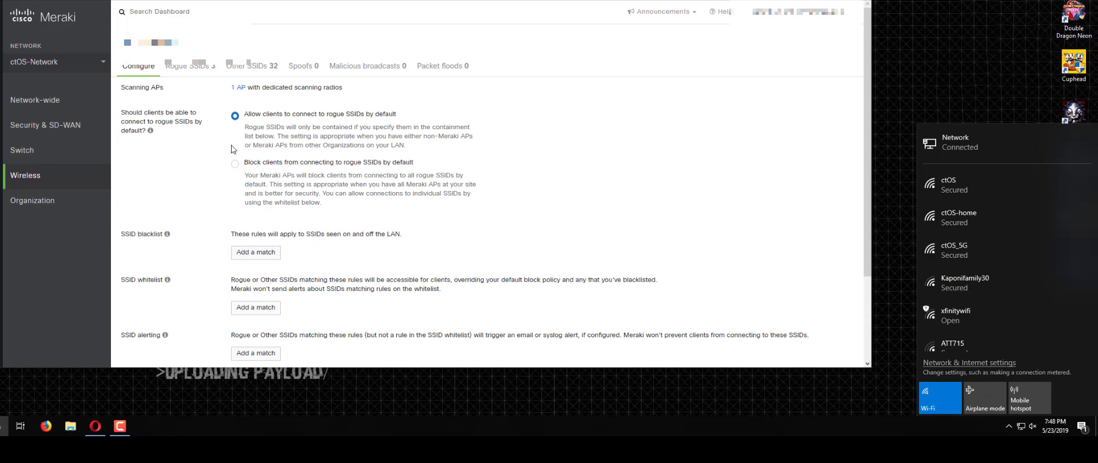
left_click(190, 66)
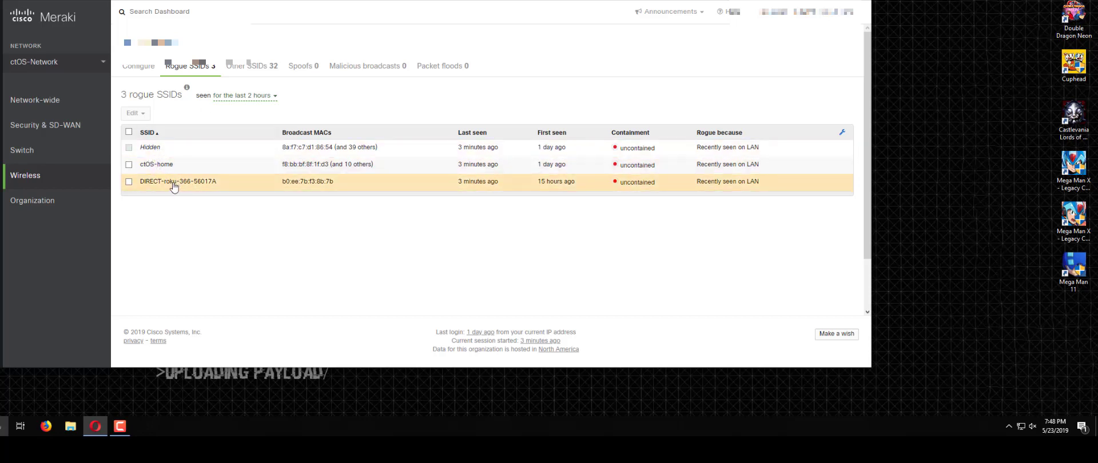
Step: List the 32 other SSIDs, page through to page 3, and select its first network
left_click(257, 69)
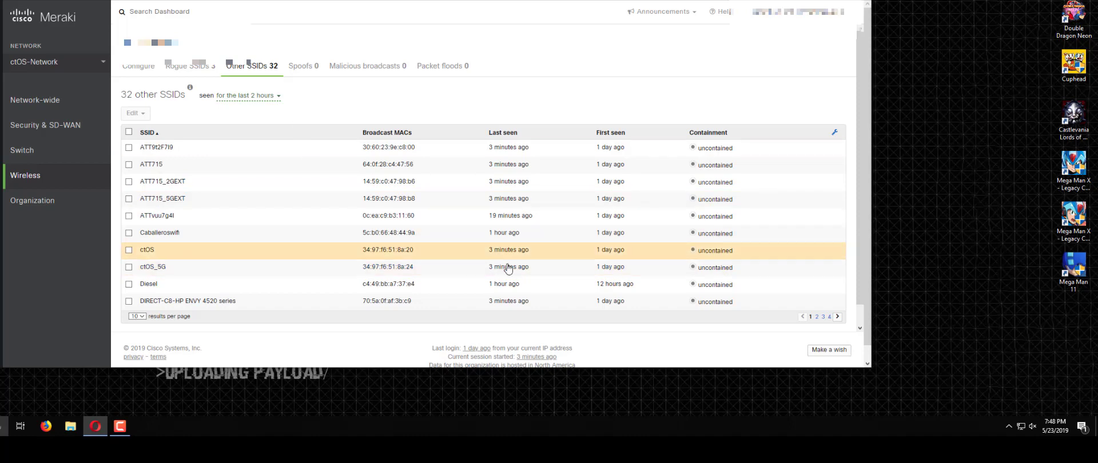
left_click(817, 316)
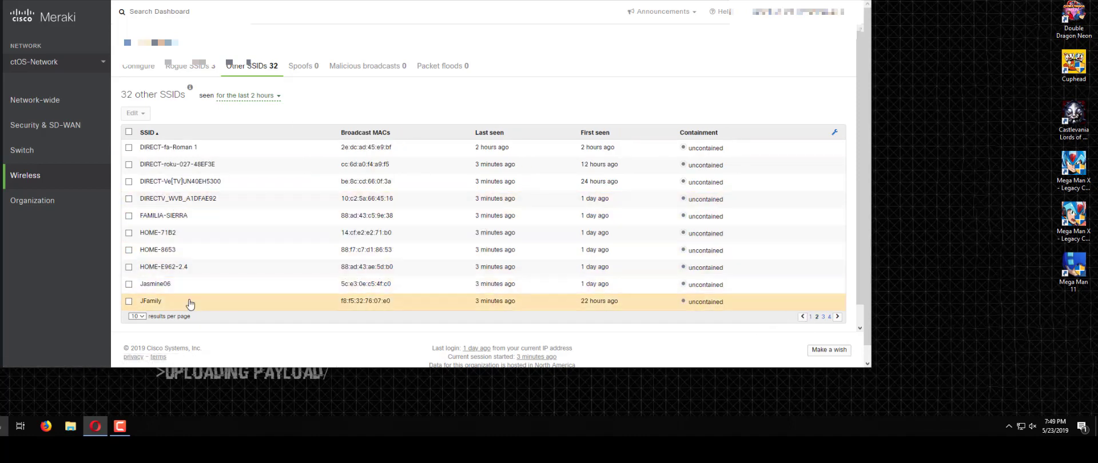
left_click(823, 318)
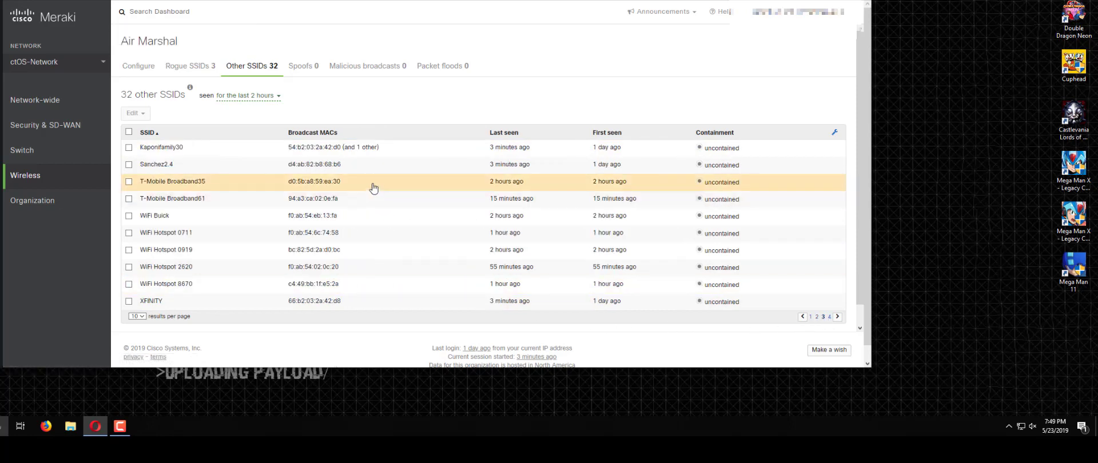
left_click(129, 148)
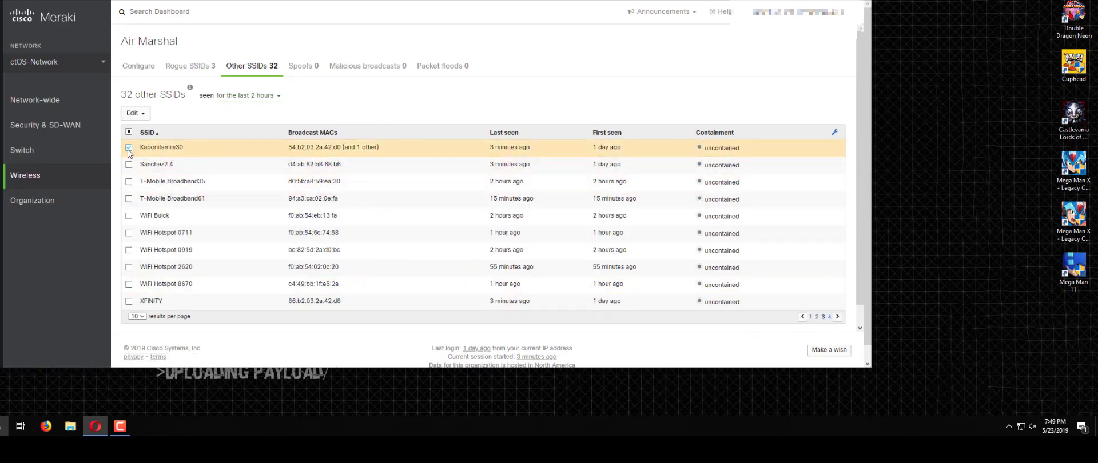
Step: Contain Ksponfamily30 by SSID, save the change, and return to Air Marshal's Configure settings
left_click(136, 113)
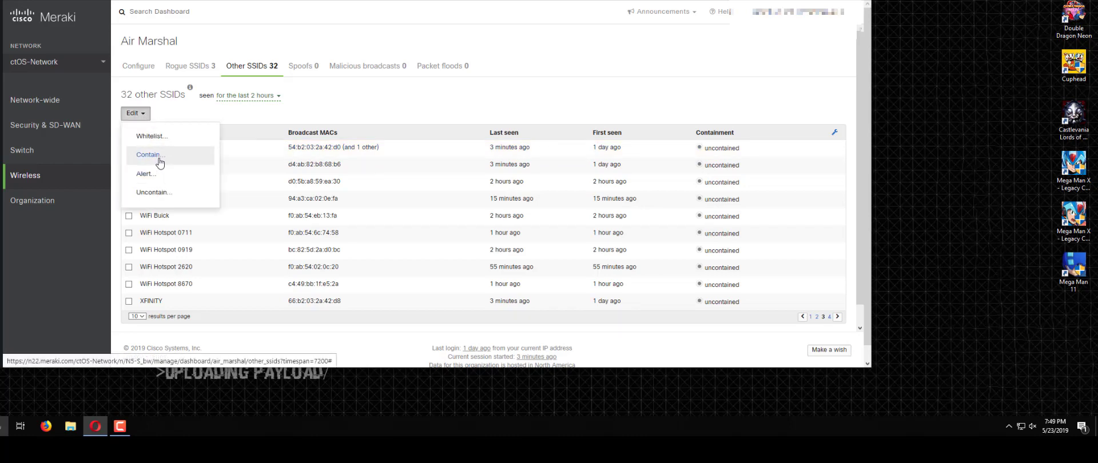
left_click(160, 162)
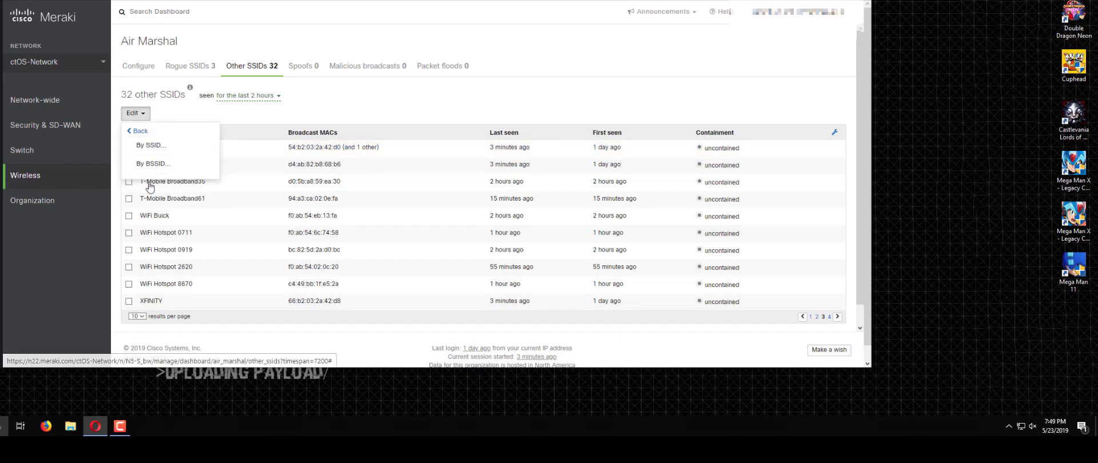
left_click(155, 148)
left_click(158, 174)
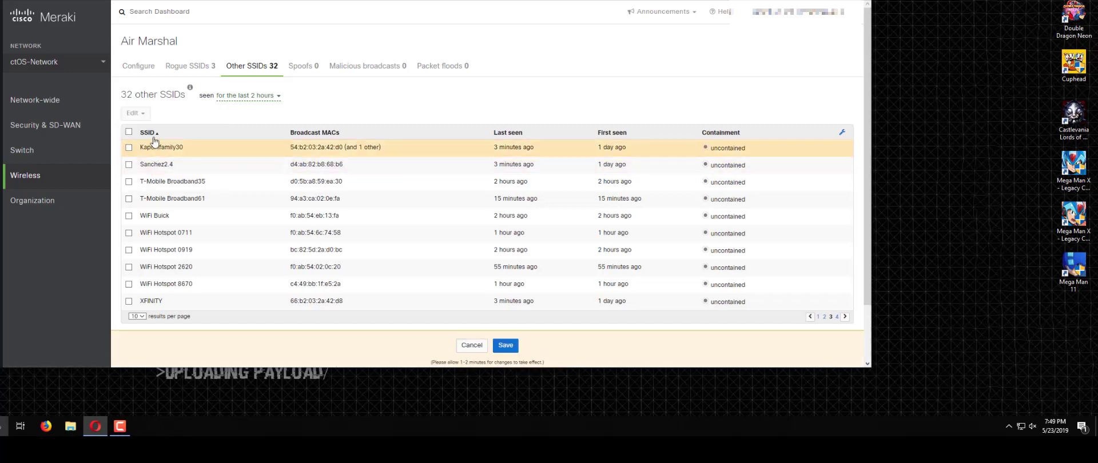
left_click(506, 350)
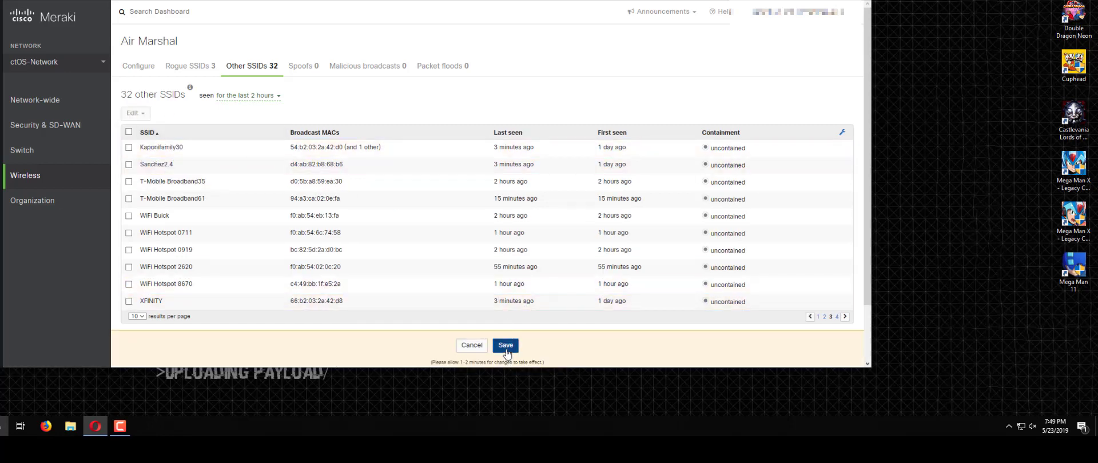
left_click(138, 68)
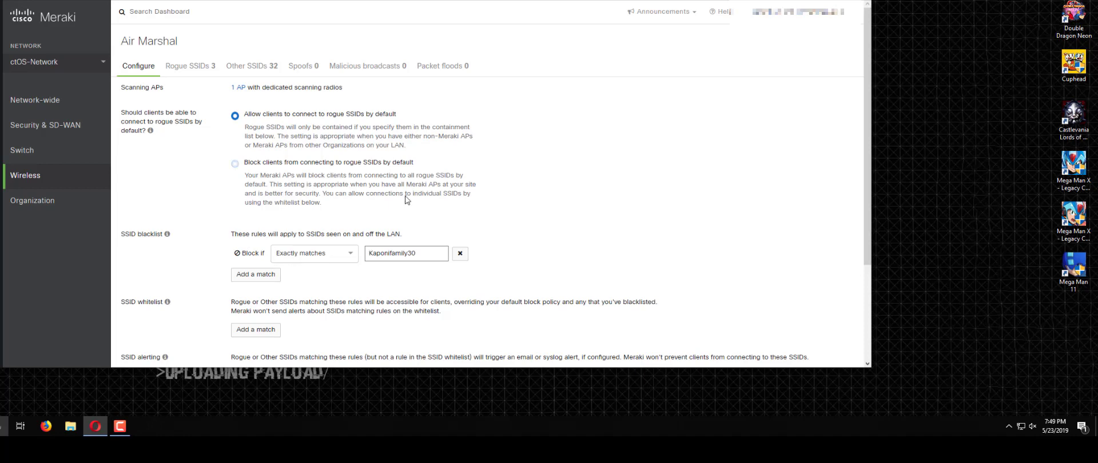
left_click(416, 261)
left_click(399, 267)
Step: Highlight then deselect the whitelist description, and show the Windows list of nearby Wi-Fi networks
left_click_drag(132, 310, 231, 308)
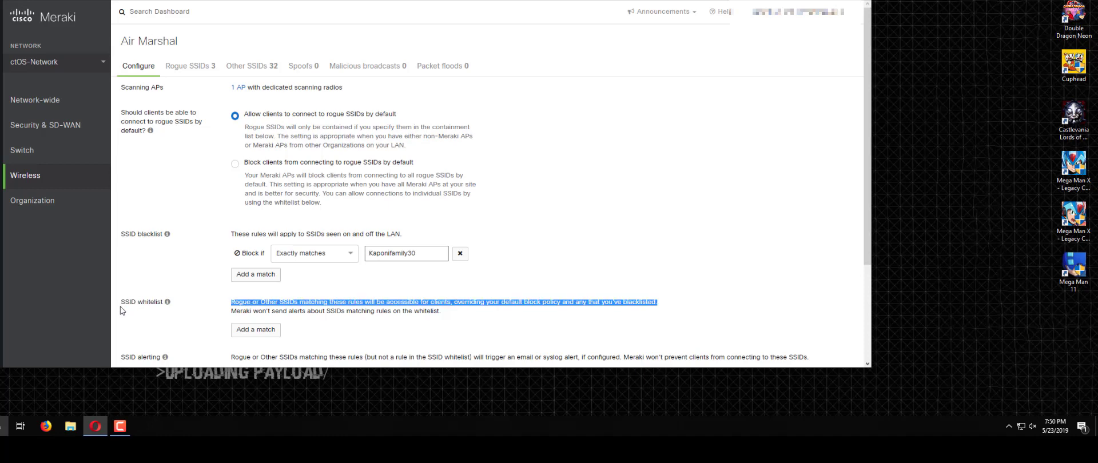
left_click(231, 289)
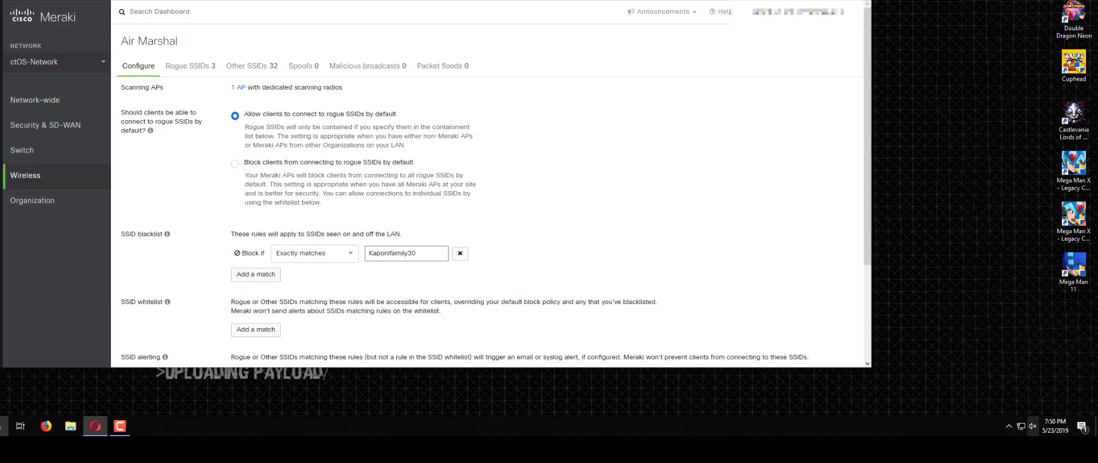
left_click(1020, 428)
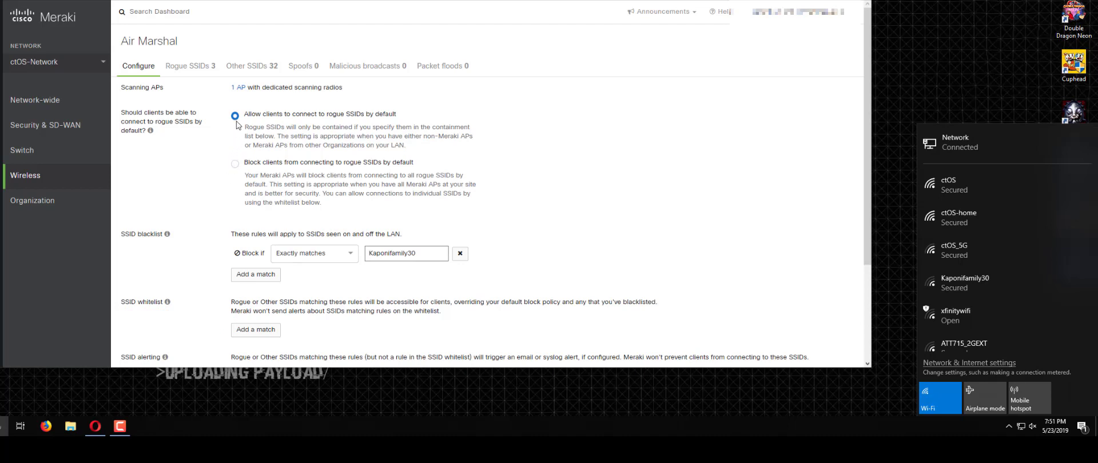
left_click(400, 260)
Step: Dismiss the Wi-Fi flyout and review the Air Marshal Kaponifamily30 blacklist settings
left_click(432, 169)
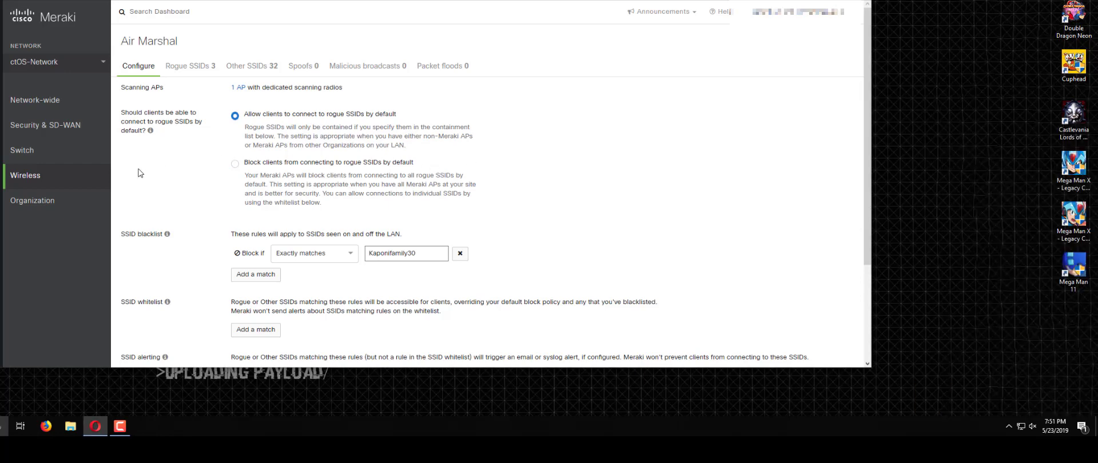
scroll(241, 226, "down", 3)
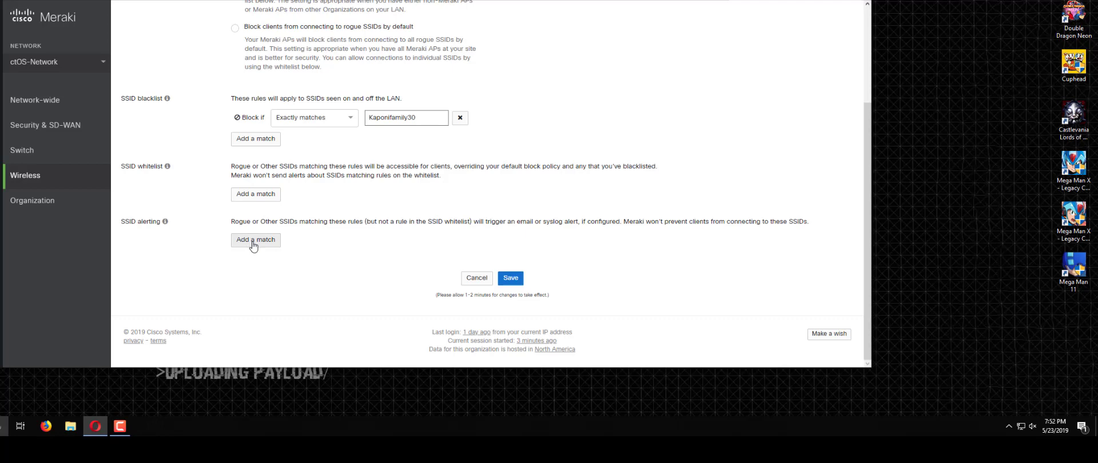
scroll(254, 245, "up", 2)
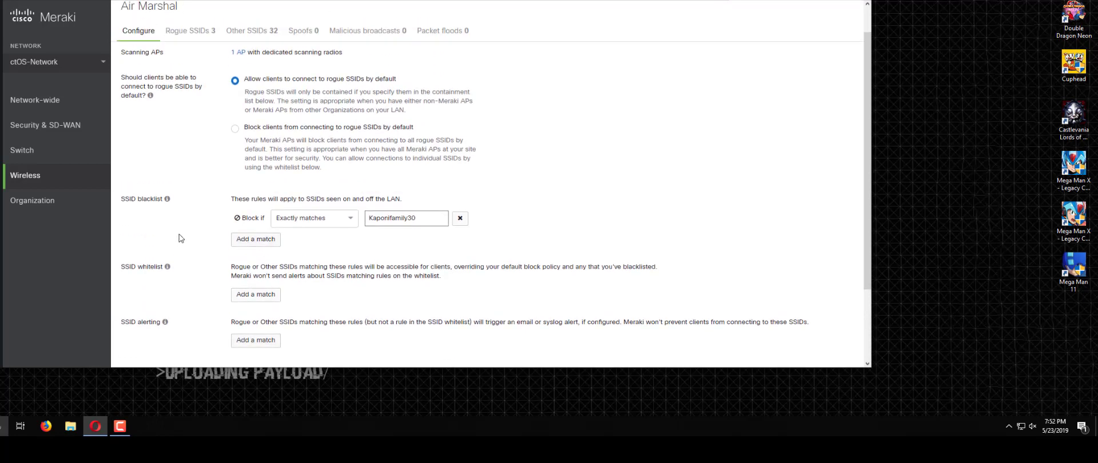
mouse_move(96, 179)
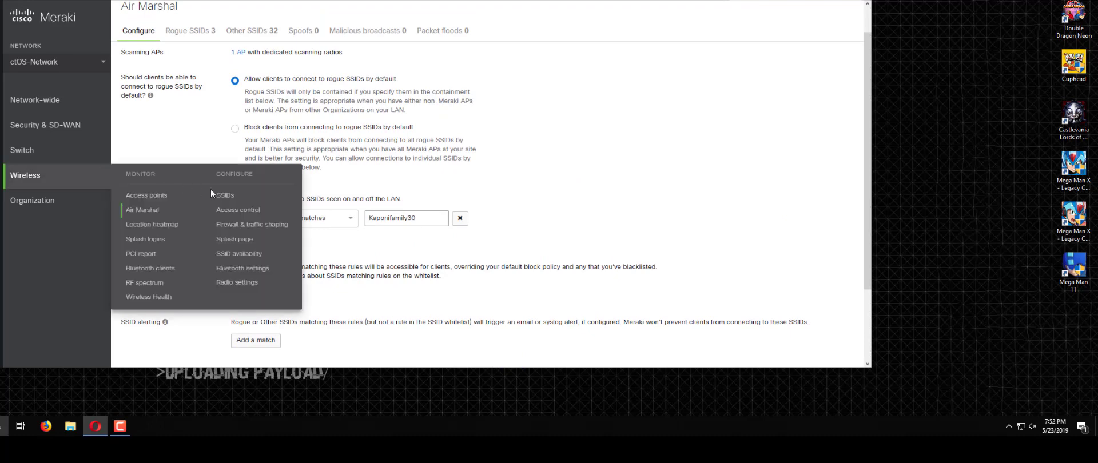
Step: In the SSID overview, switch ctOS-Wireless from disabled to enabled
left_click(224, 201)
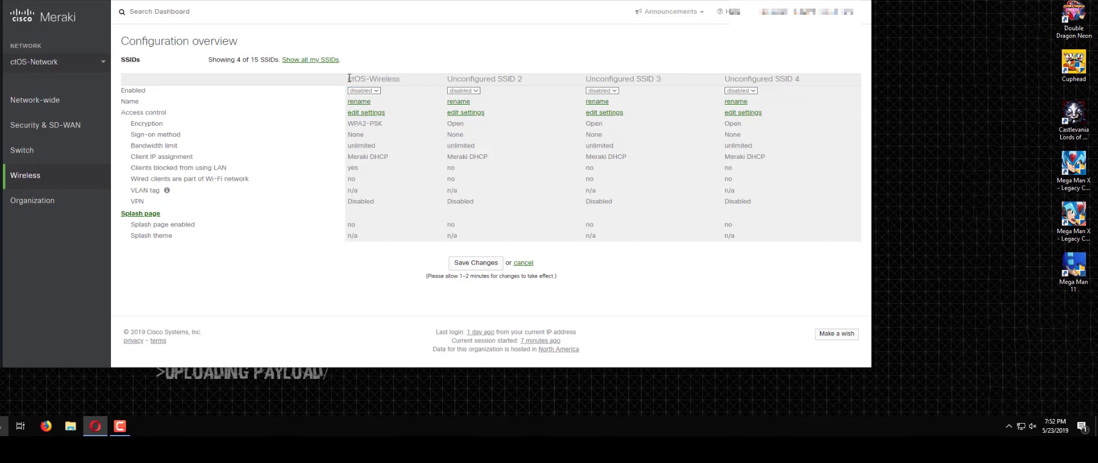
triple_click(411, 80)
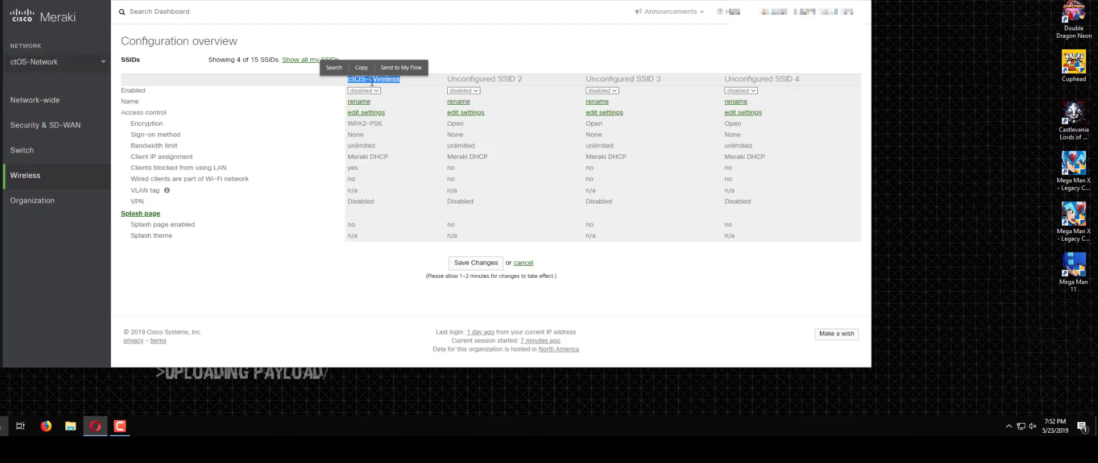
left_click(320, 91)
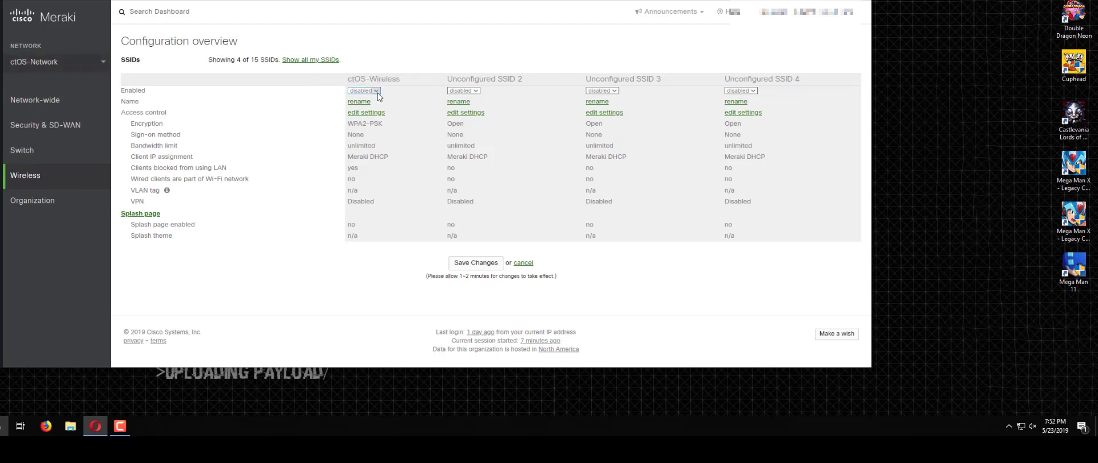
left_click(377, 92)
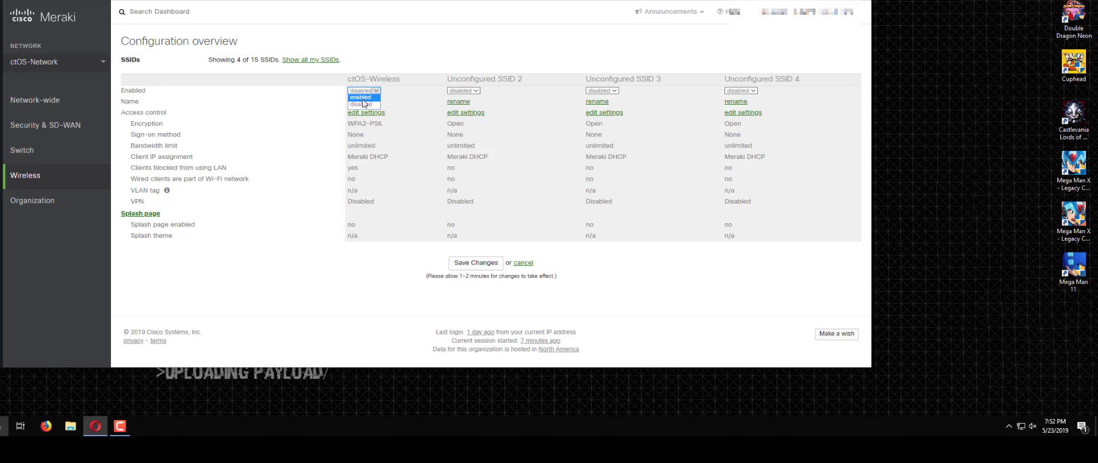
left_click(362, 99)
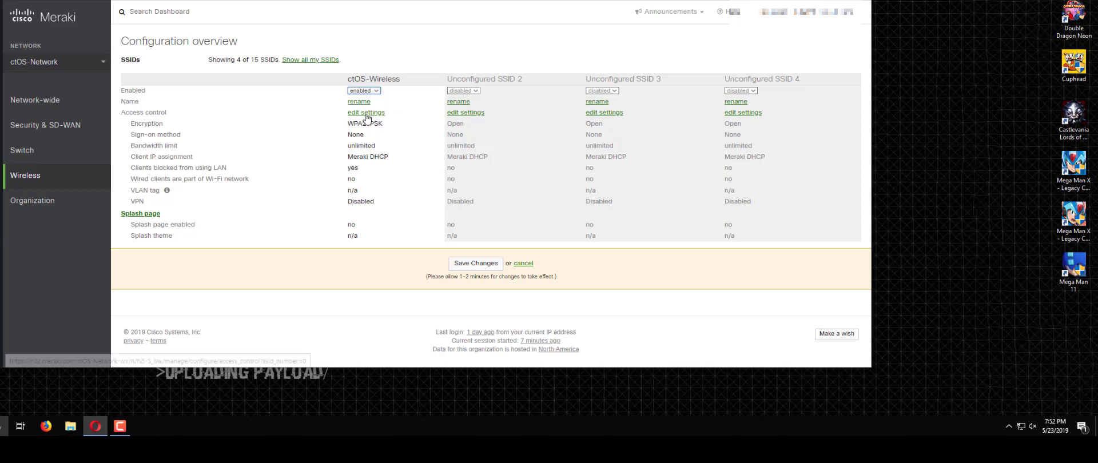
Step: Save the enabled ctOS-Wireless SSID and check it appears in the Windows Wi-Fi list
left_click(484, 264)
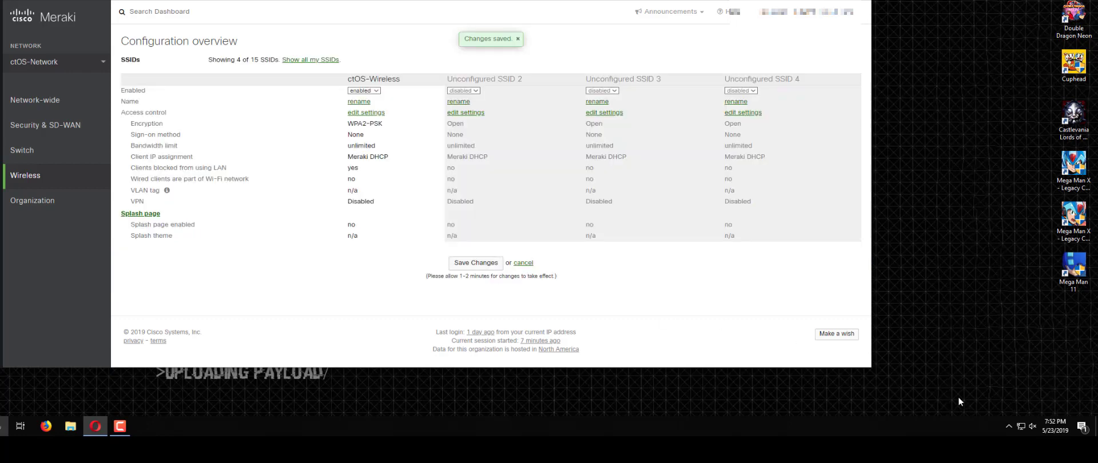
left_click(1022, 426)
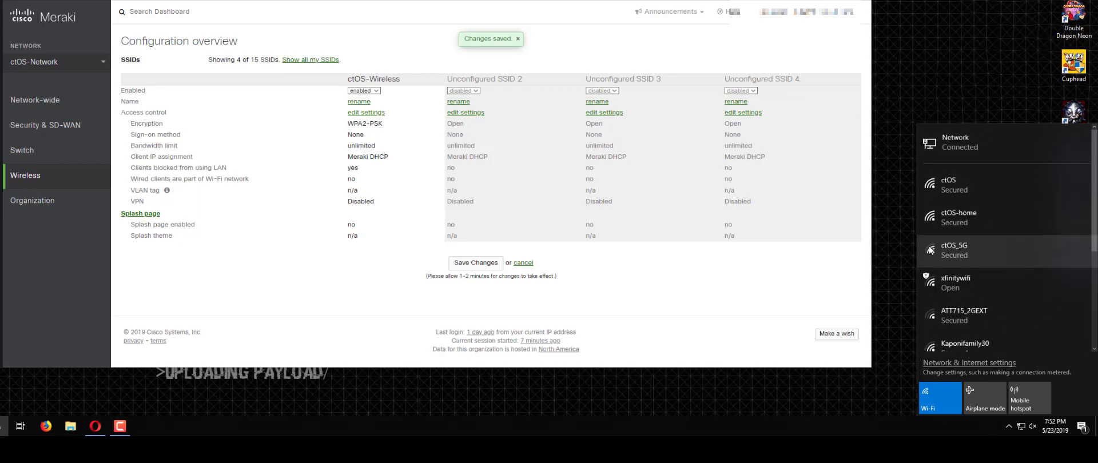
left_click(1021, 426)
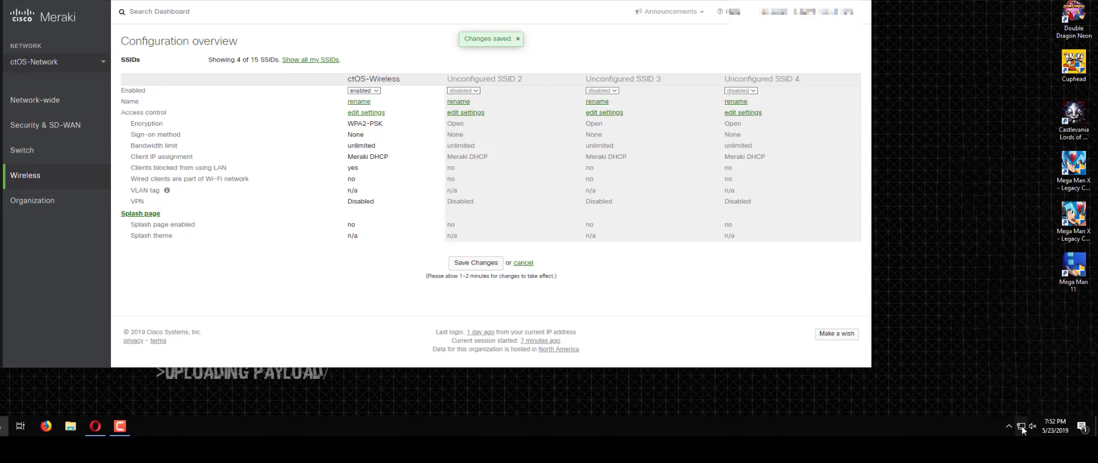
left_click(1022, 426)
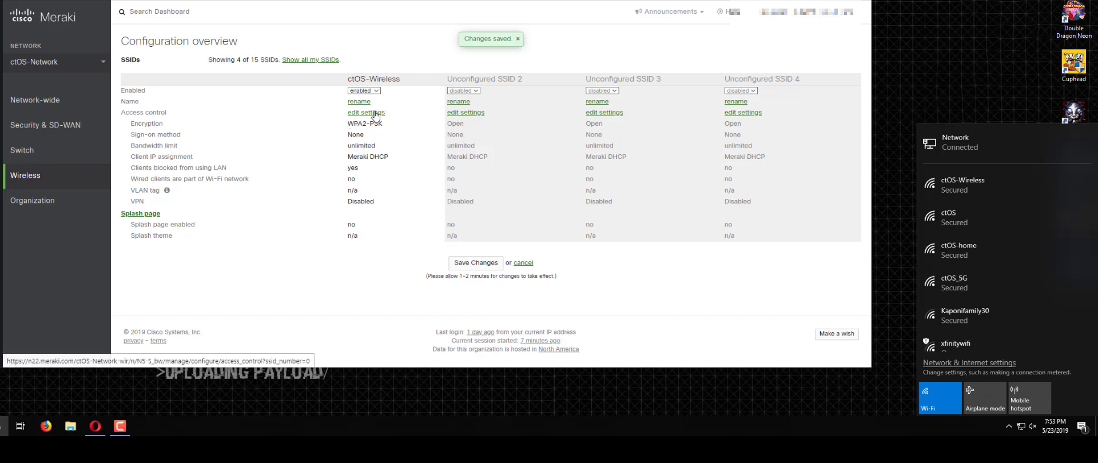
Step: Open the access control settings for ctOS-Wireless, keeping it as the selected SSID
left_click(375, 113)
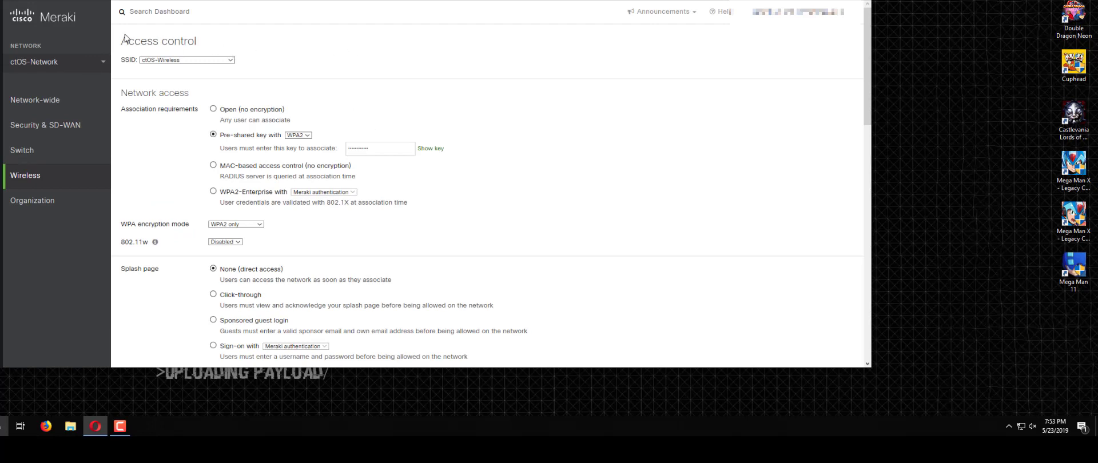
left_click(229, 60)
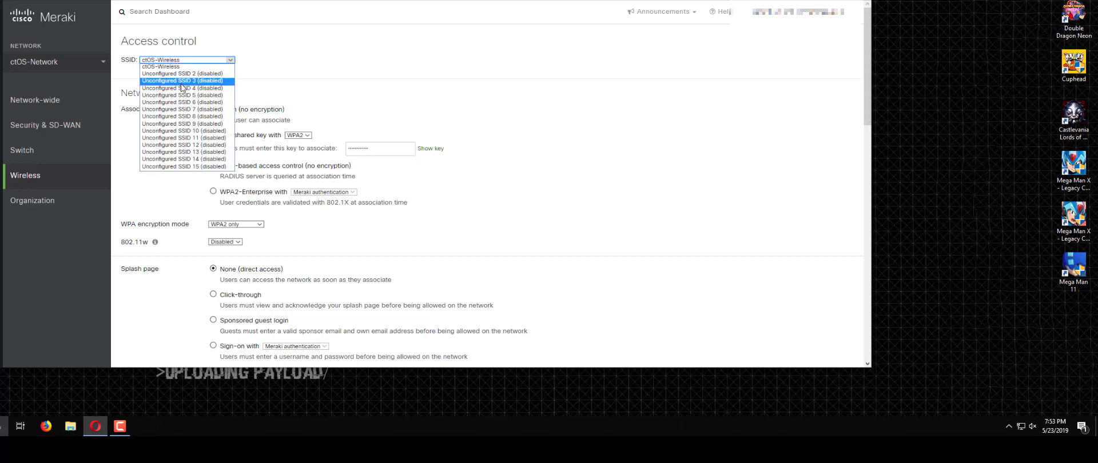
mouse_move(107, 172)
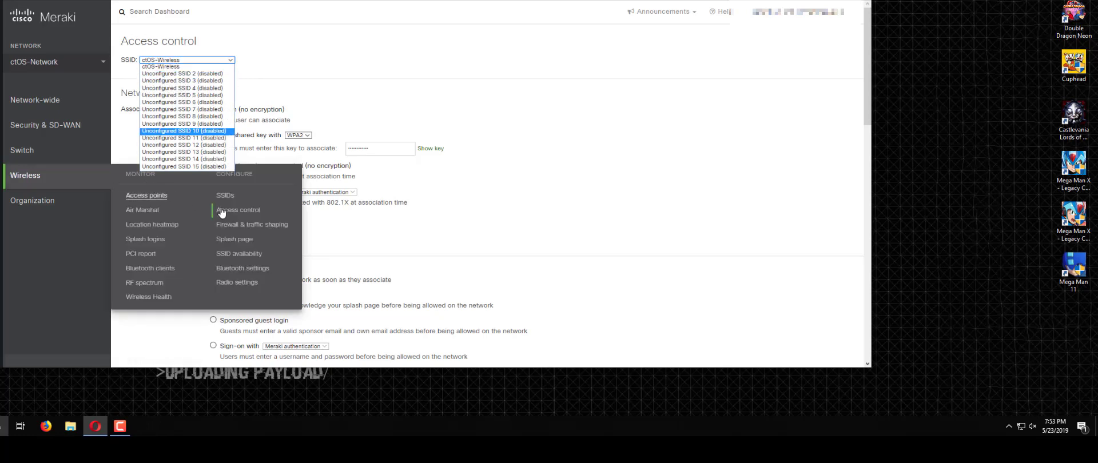
left_click(315, 60)
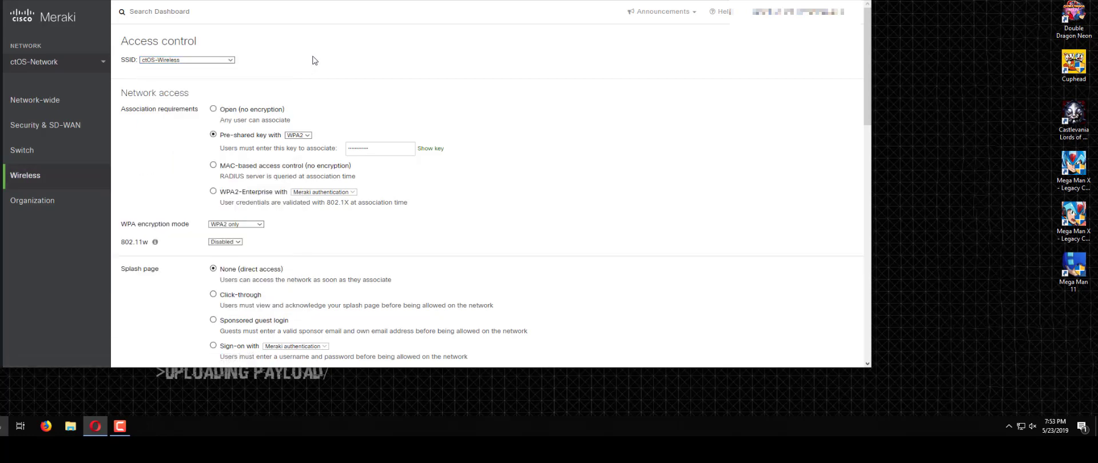
left_click(195, 60)
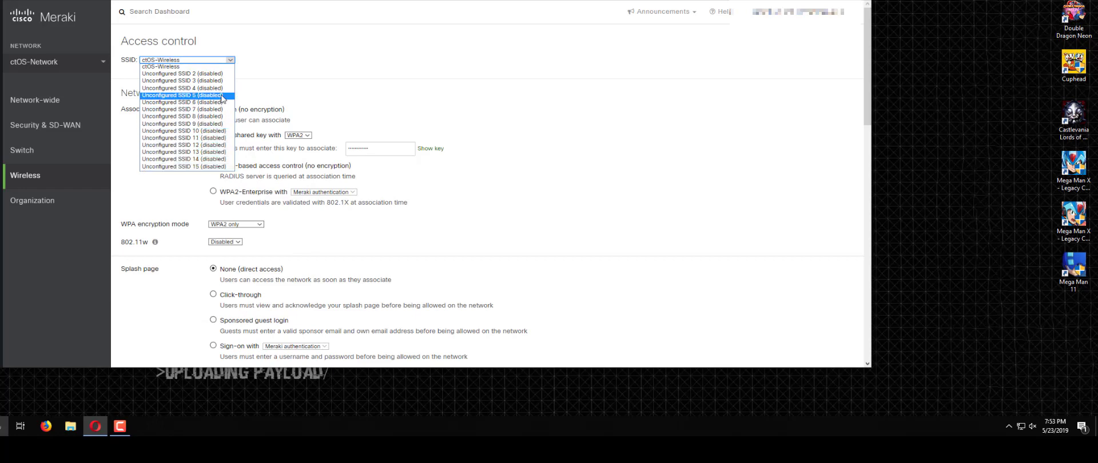
left_click(277, 57)
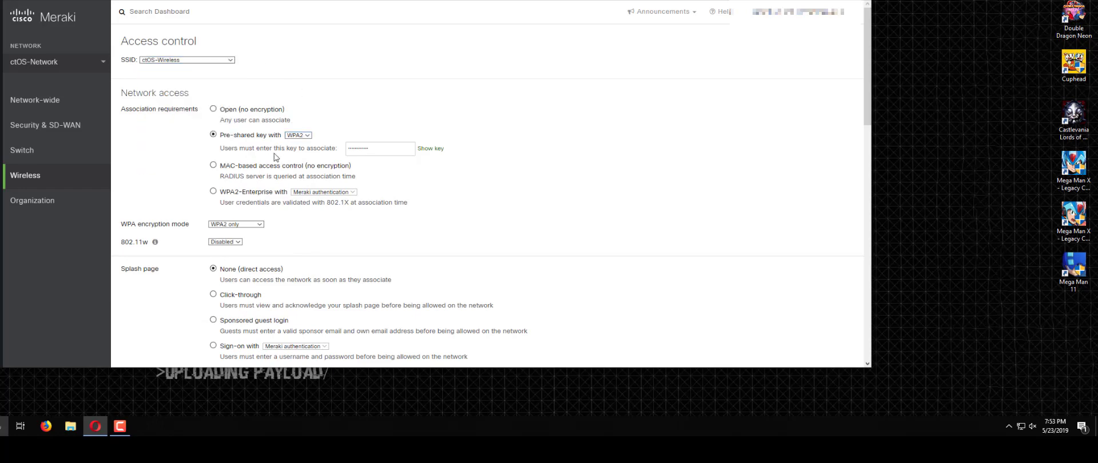
Step: Try WPA2-Enterprise association, then return to pre-shared key with WPA2
left_click(226, 135)
left_click(213, 192)
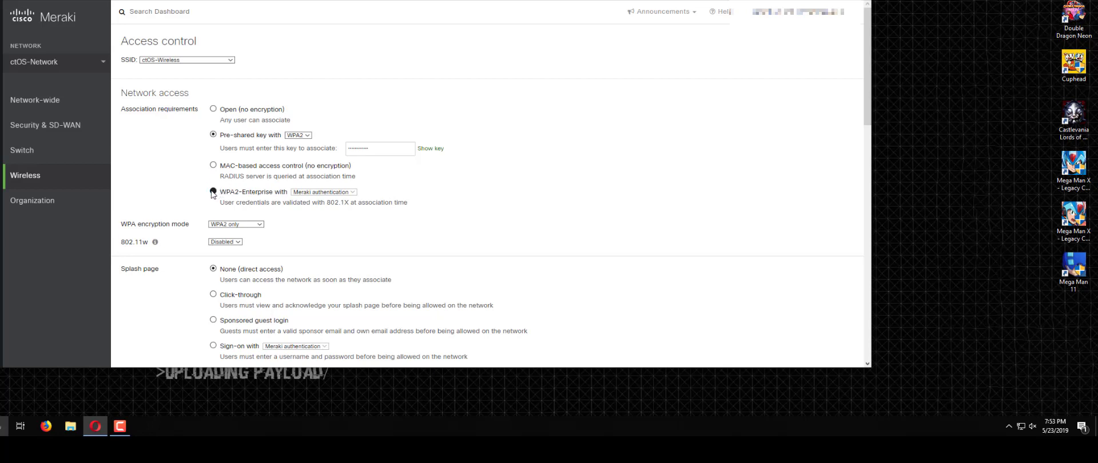
left_click(298, 187)
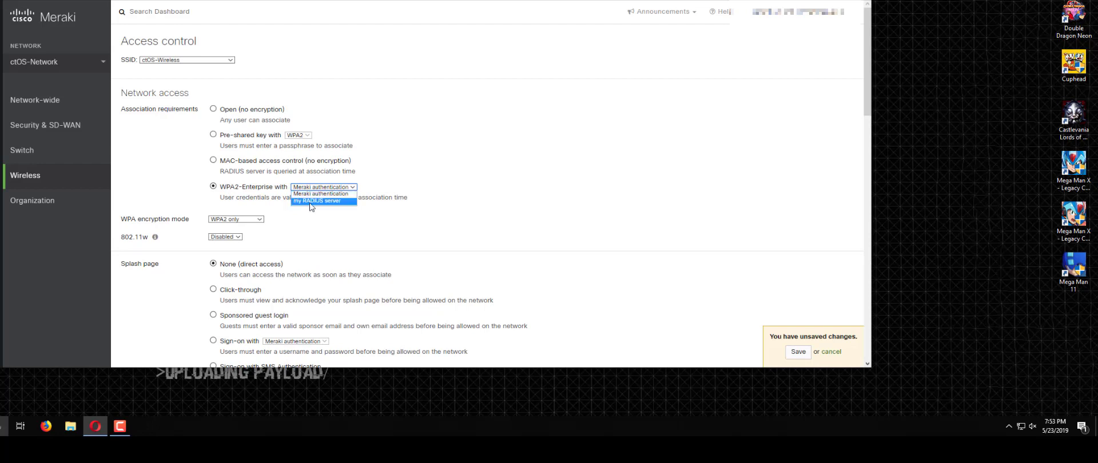
left_click(213, 135)
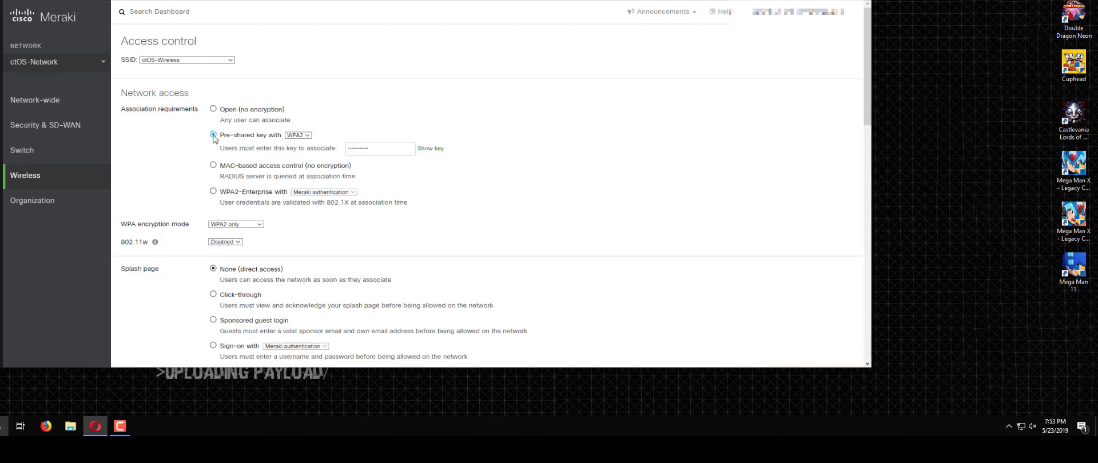
Step: Keep WPA2-only encryption and set the splash page to Click-through
left_click(240, 225)
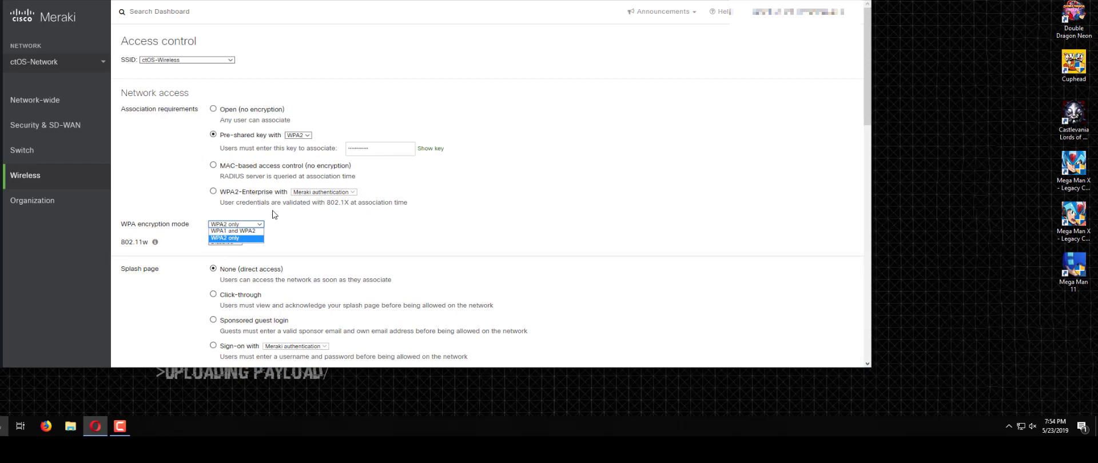
left_click(286, 230)
scroll(286, 230, "down", 1)
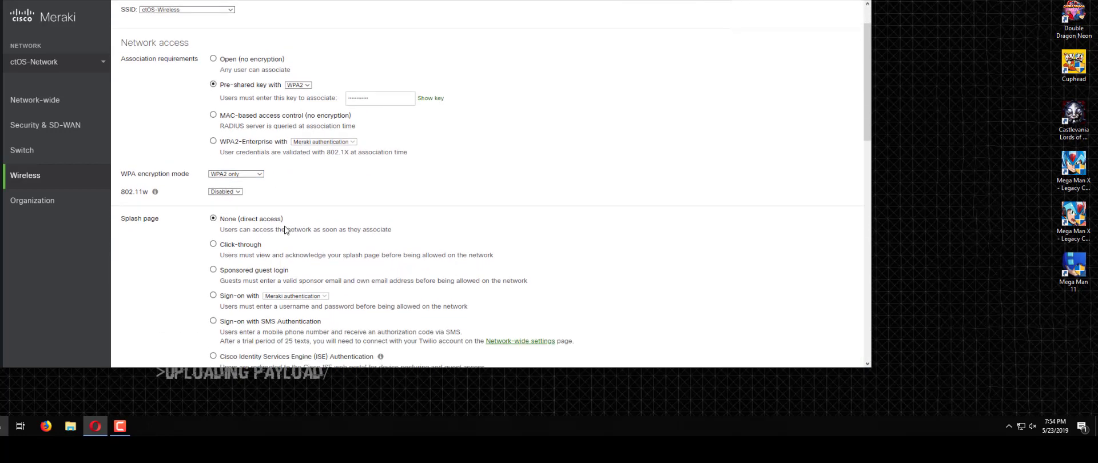
scroll(285, 230, "down", 2)
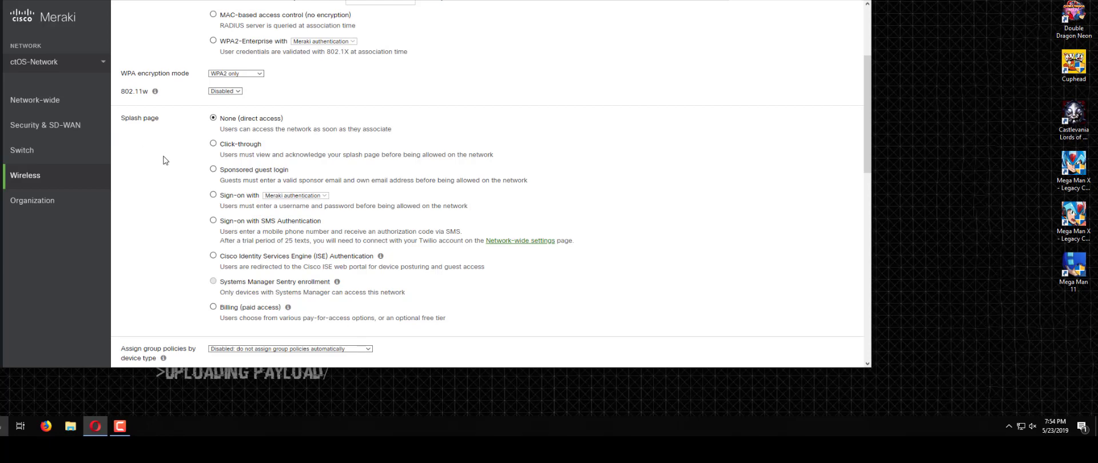
mouse_move(106, 129)
triple_click(159, 118)
left_click(214, 144)
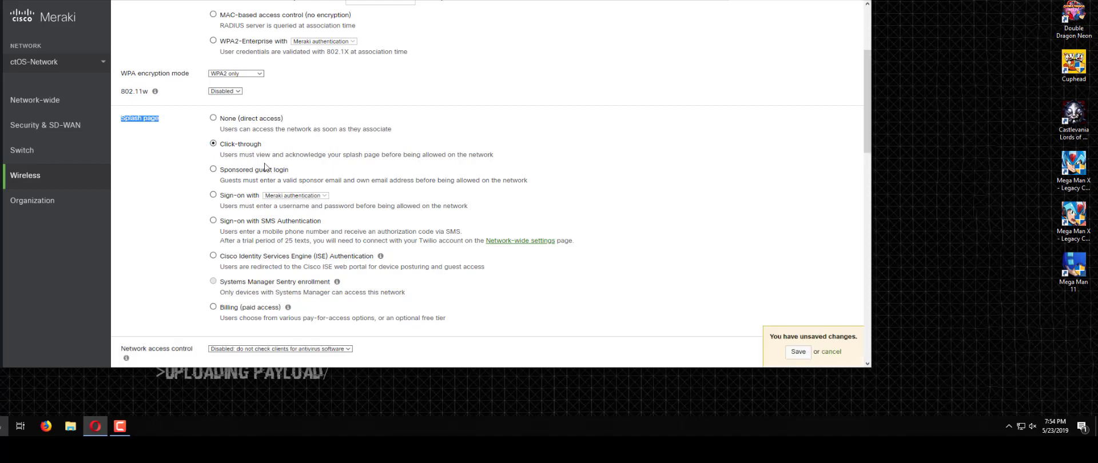
Step: Switch association to Open (no encryption) and save the access control changes
scroll(265, 167, "up", 3)
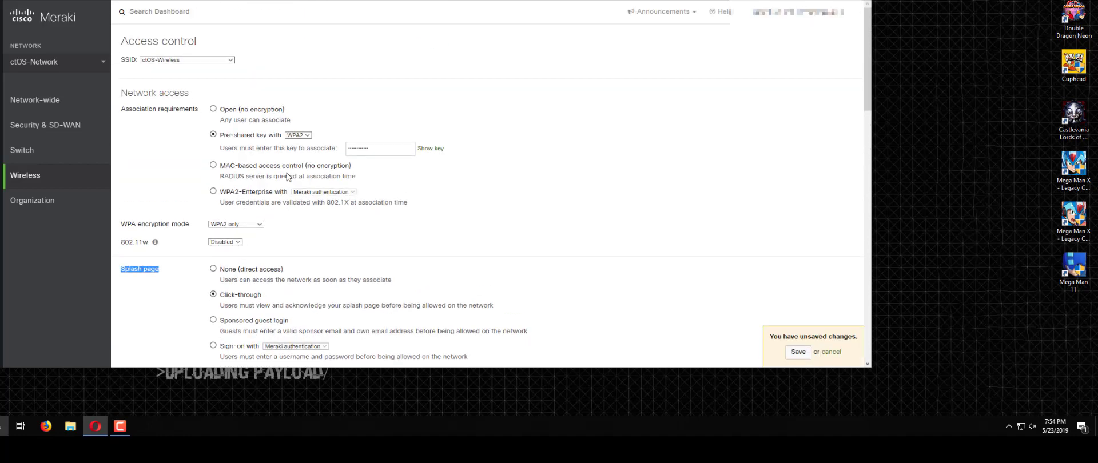
left_click(213, 109)
scroll(231, 259, "down", 1)
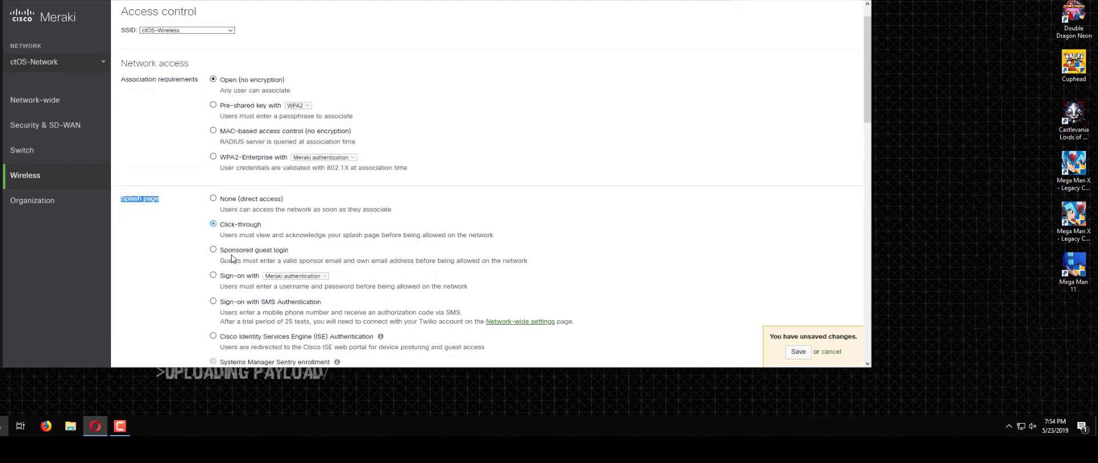
left_click(799, 351)
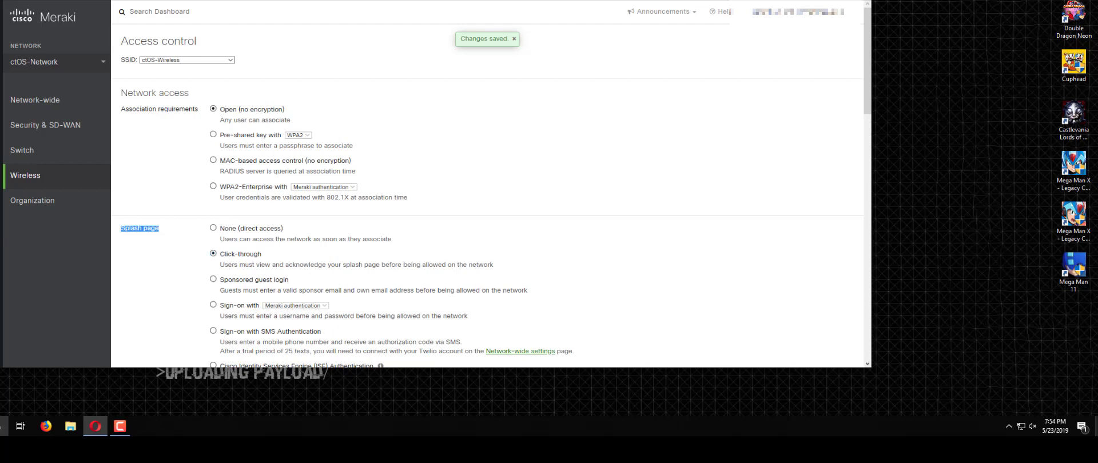
Step: Launch Control Panel from Windows after checking the network settings
left_click(1021, 430)
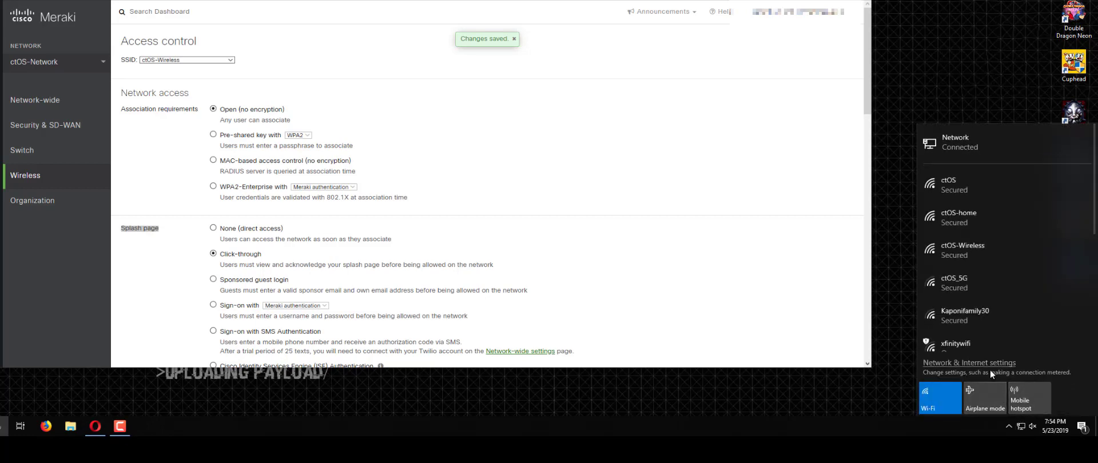
left_click(988, 367)
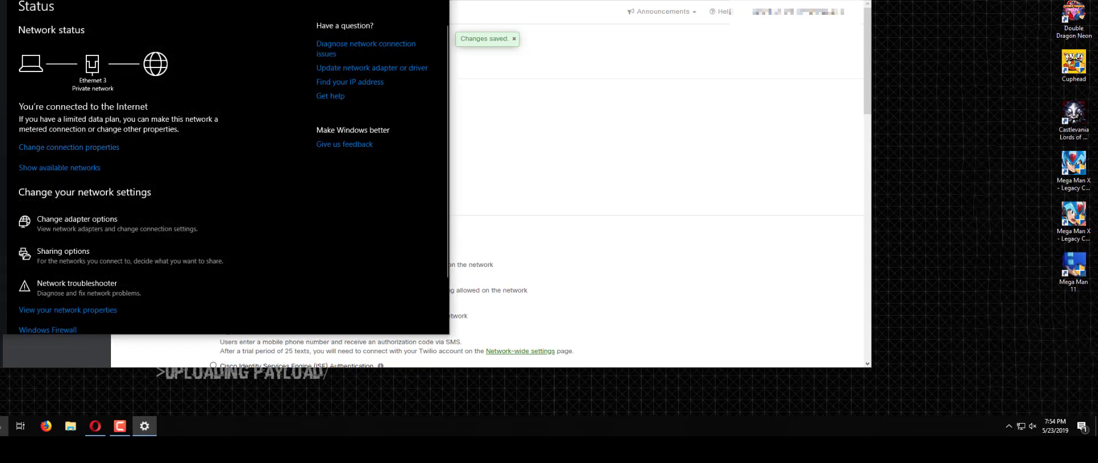
key("alt+F4")
key("super")
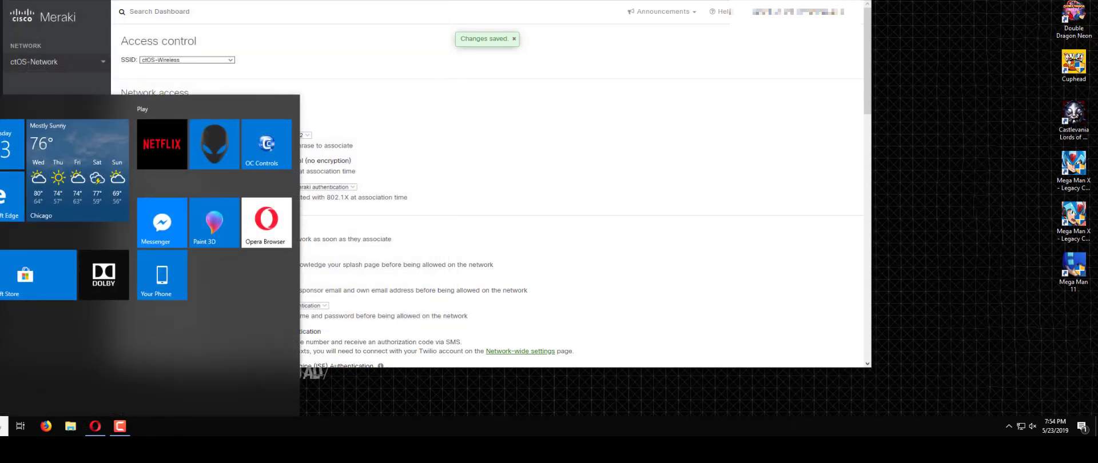
key("Escape")
key("Return")
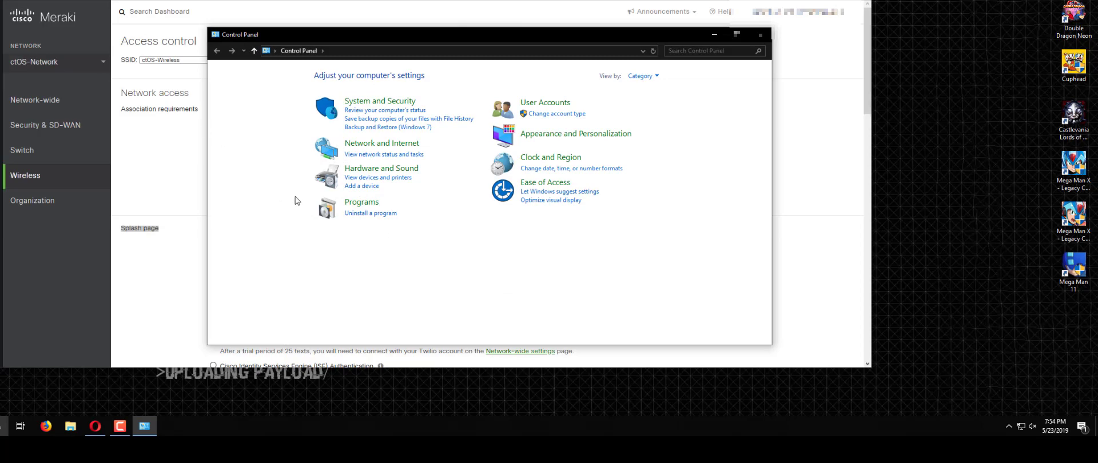
Step: Navigate Control Panel to Network and Sharing Center's list of network adapters
left_click(379, 179)
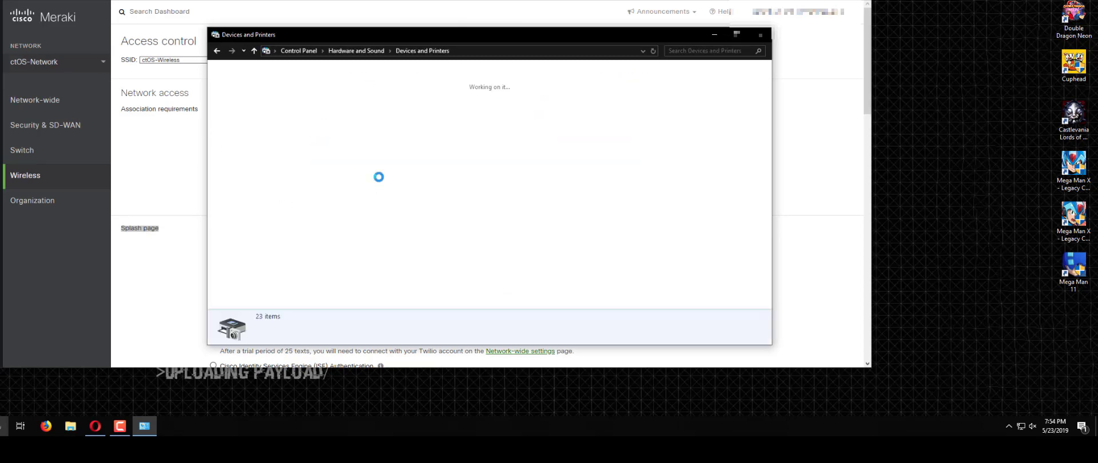
scroll(372, 179, "down", 1)
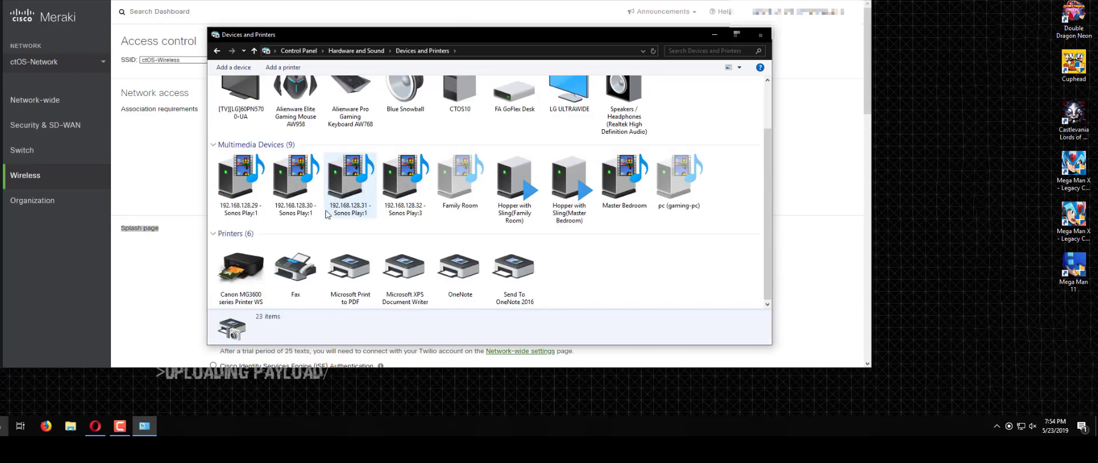
scroll(366, 183, "up", 1)
left_click(340, 50)
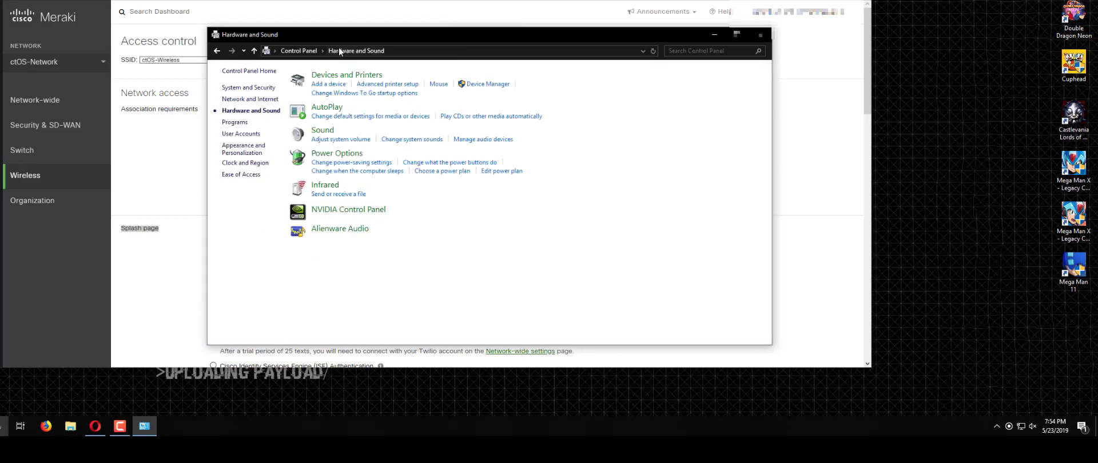
left_click(314, 52)
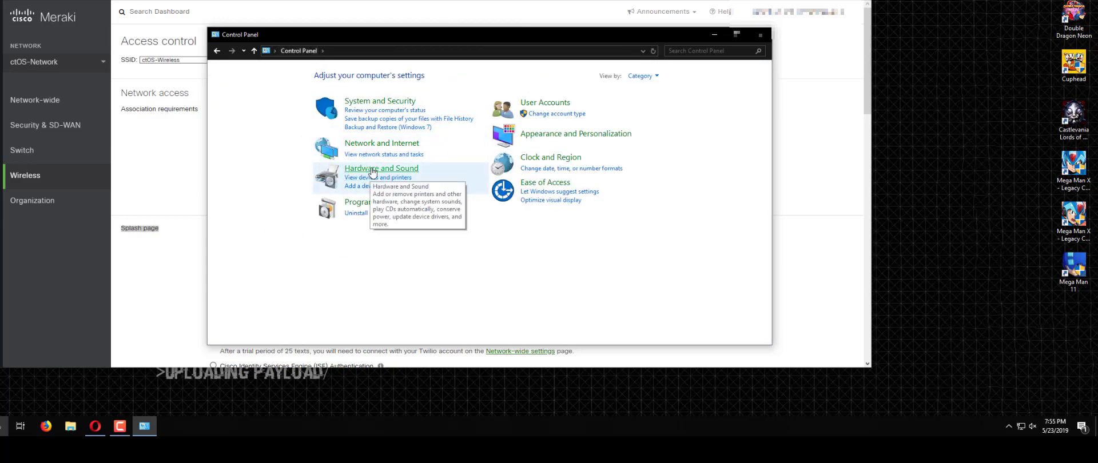
left_click(378, 143)
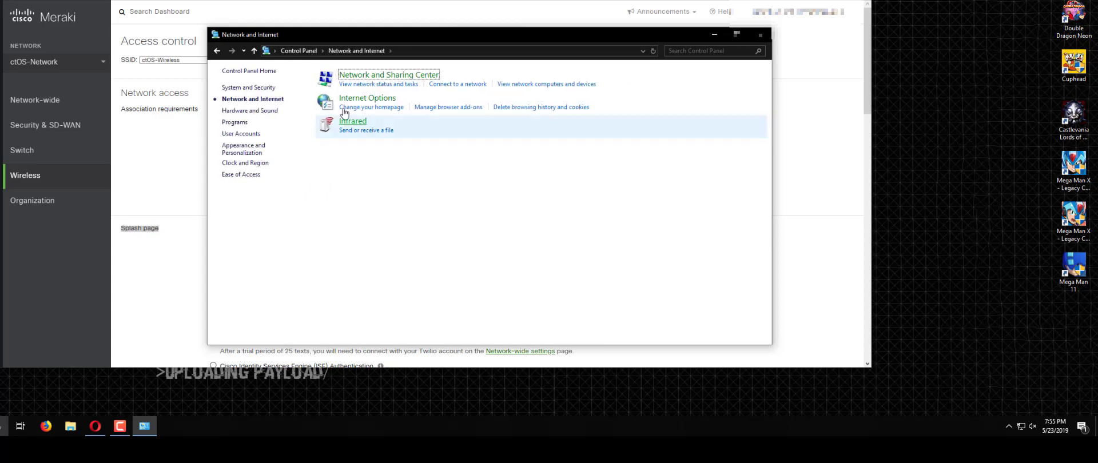
left_click(366, 75)
left_click(363, 51)
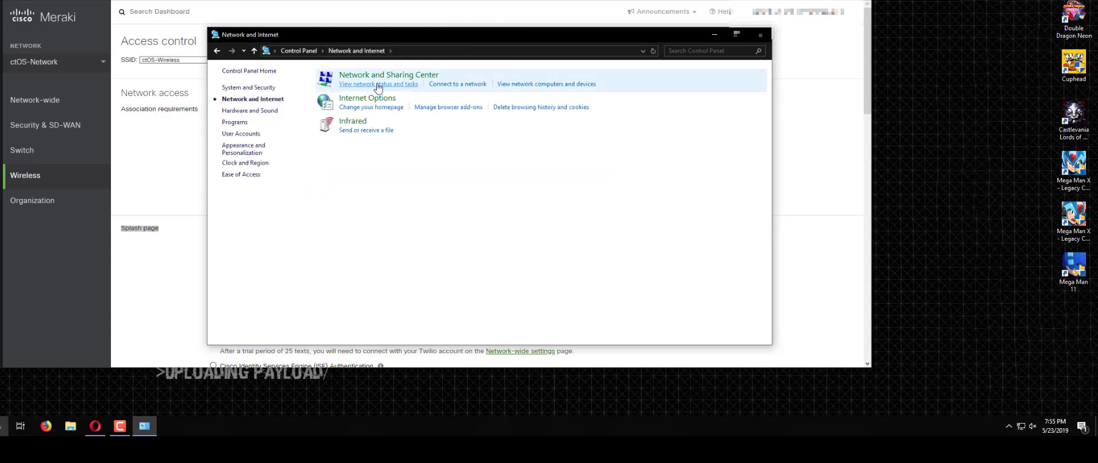
left_click(377, 83)
left_click(257, 106)
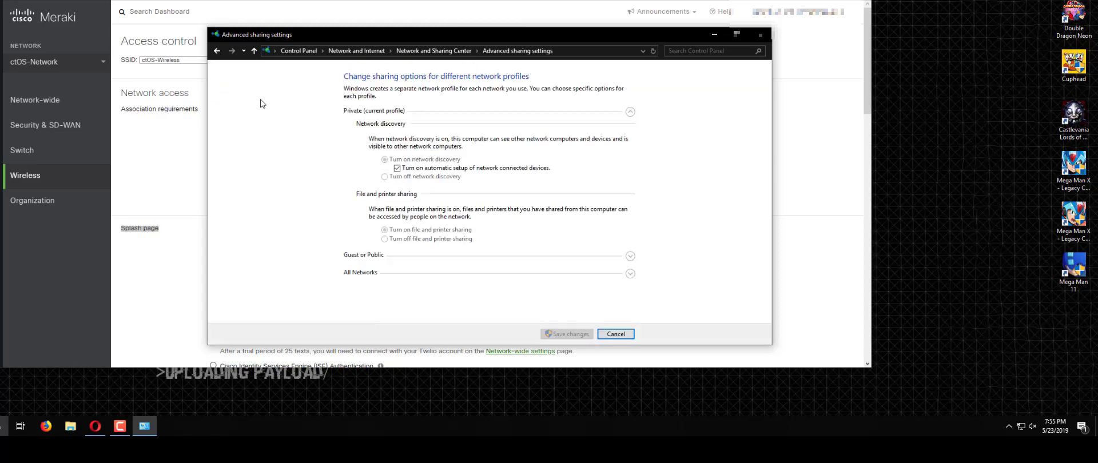
left_click(433, 50)
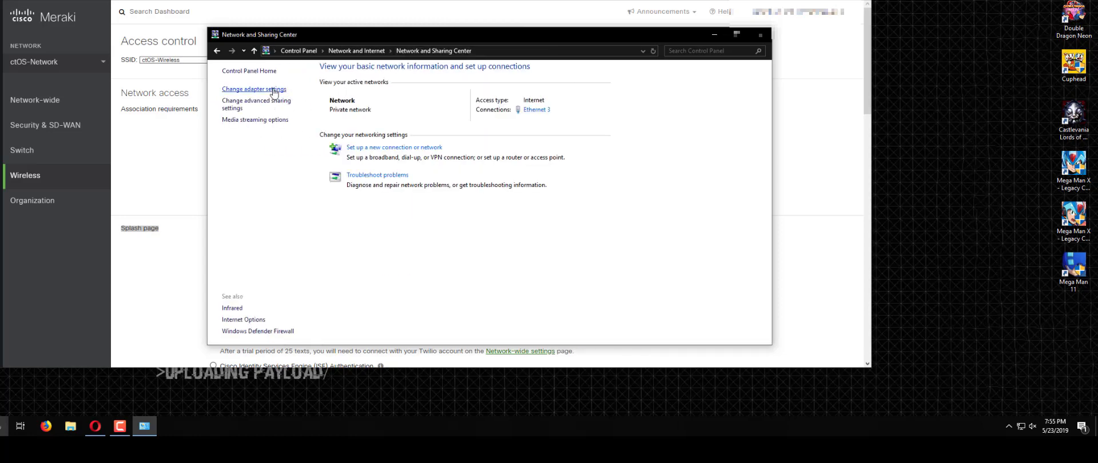
left_click(265, 90)
Step: Disable the Ethernet 3 adapter and minimize the network windows
left_click(402, 107)
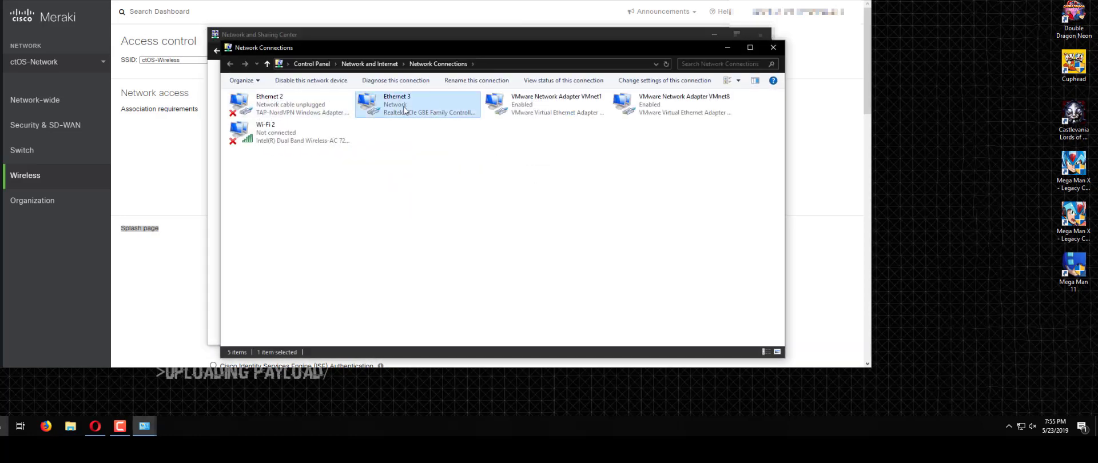
right_click(403, 107)
left_click(440, 202)
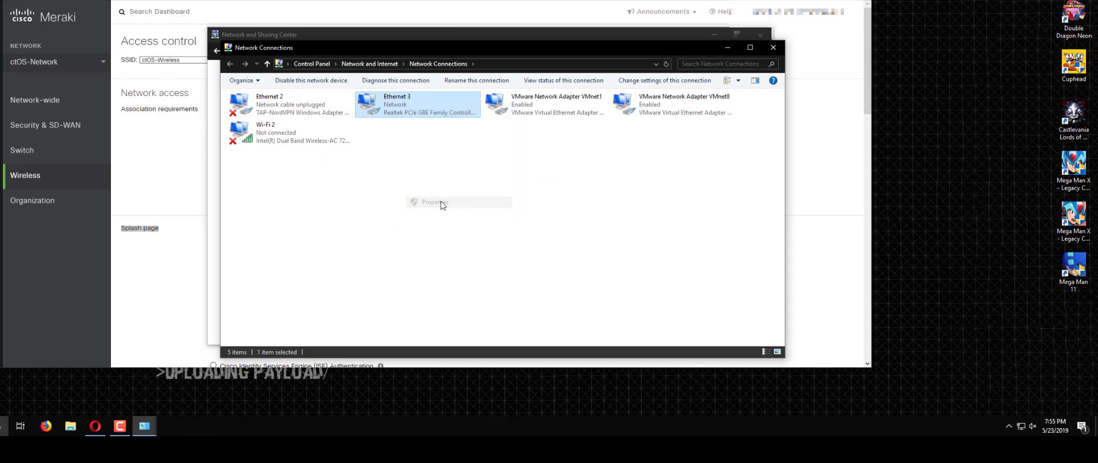
left_click(406, 80)
right_click(397, 103)
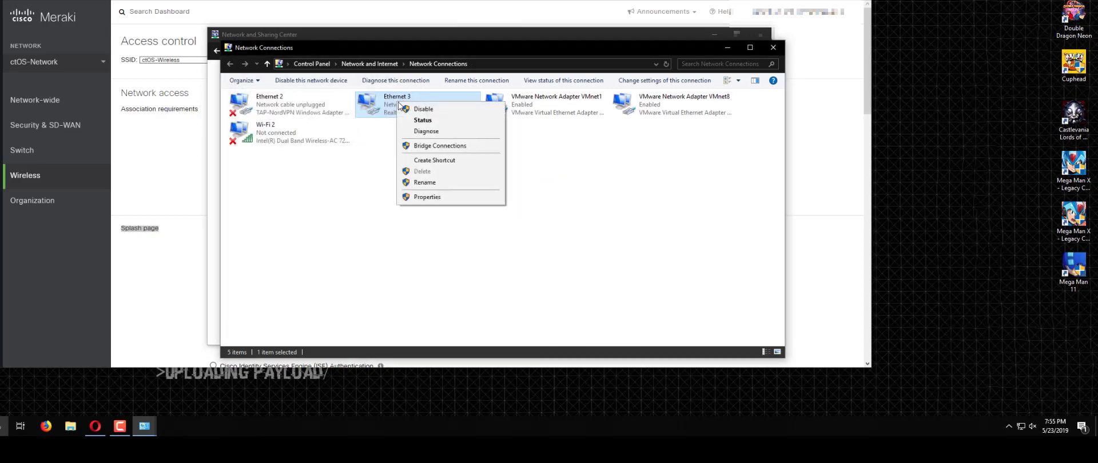
left_click(417, 110)
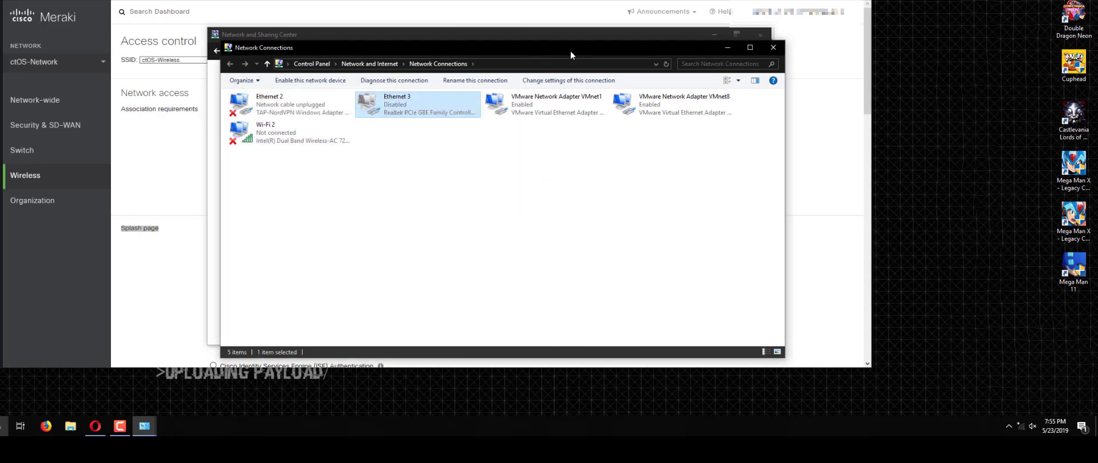
left_click(731, 50)
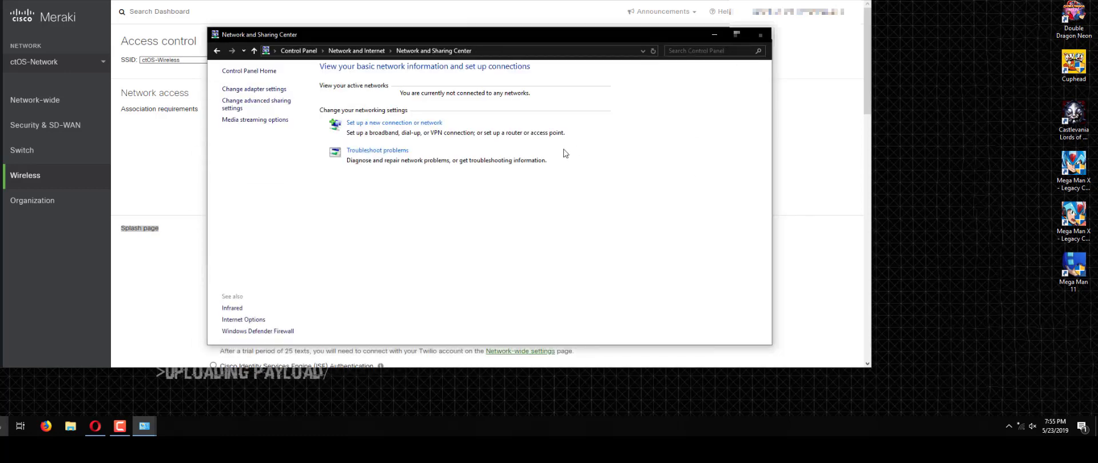
left_click(715, 36)
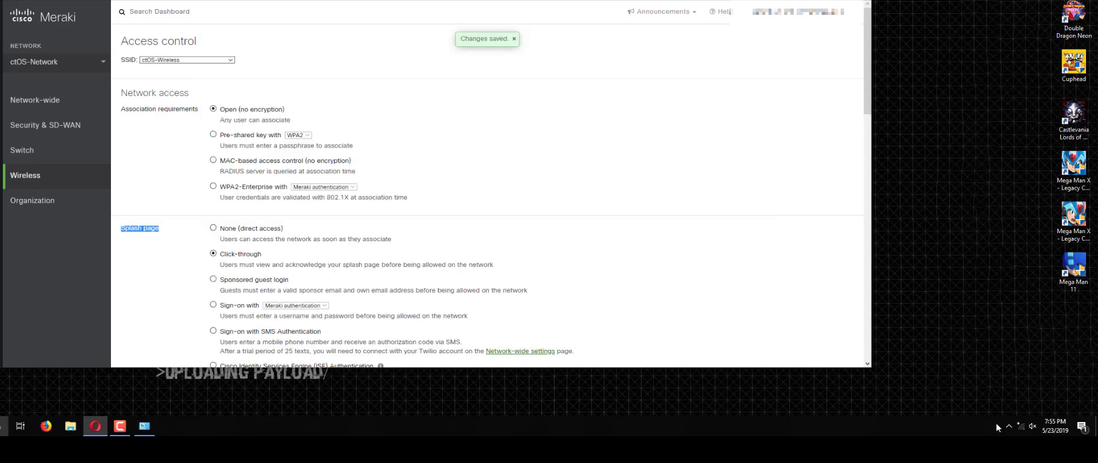
Step: Connect to ctOS-Wireless, open its sign-in page in Opera, and continue past the Welcome splash
left_click(1021, 423)
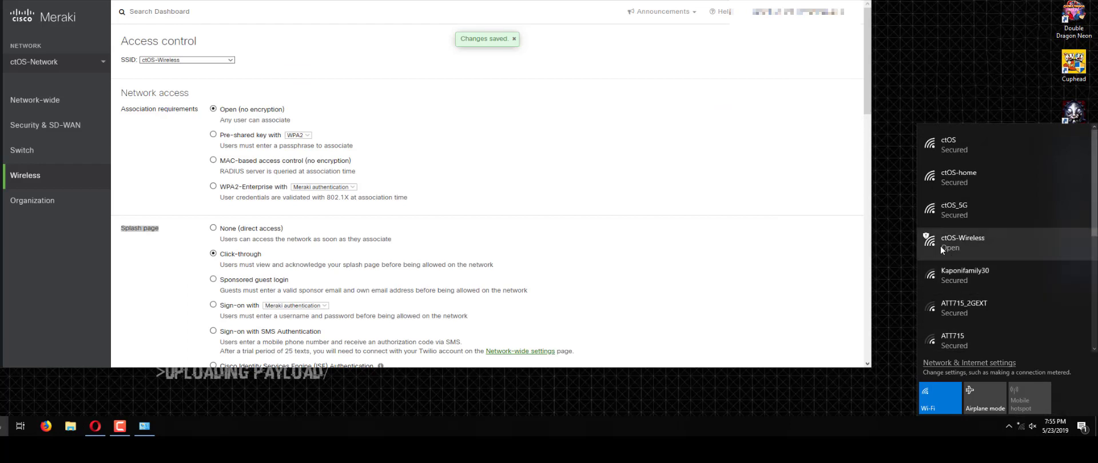
left_click(956, 247)
left_click(1038, 314)
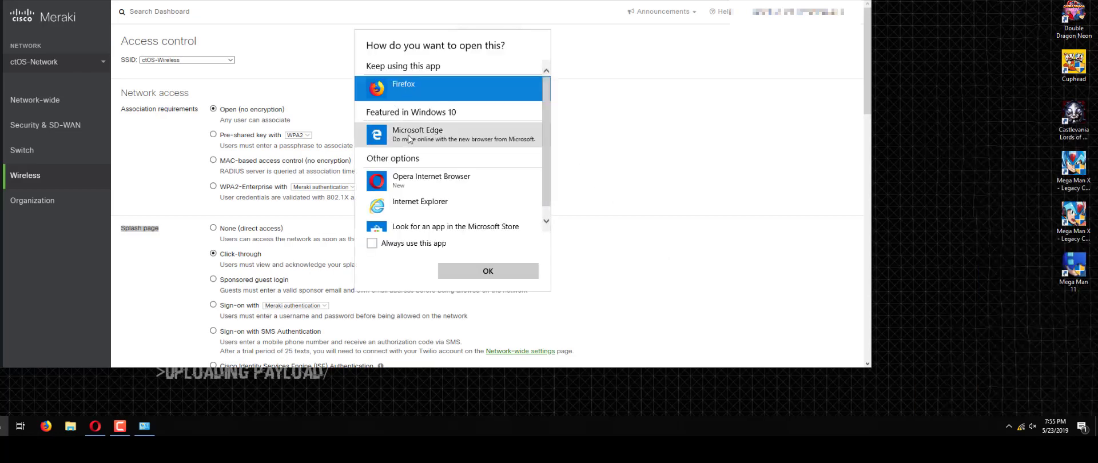
left_click(410, 186)
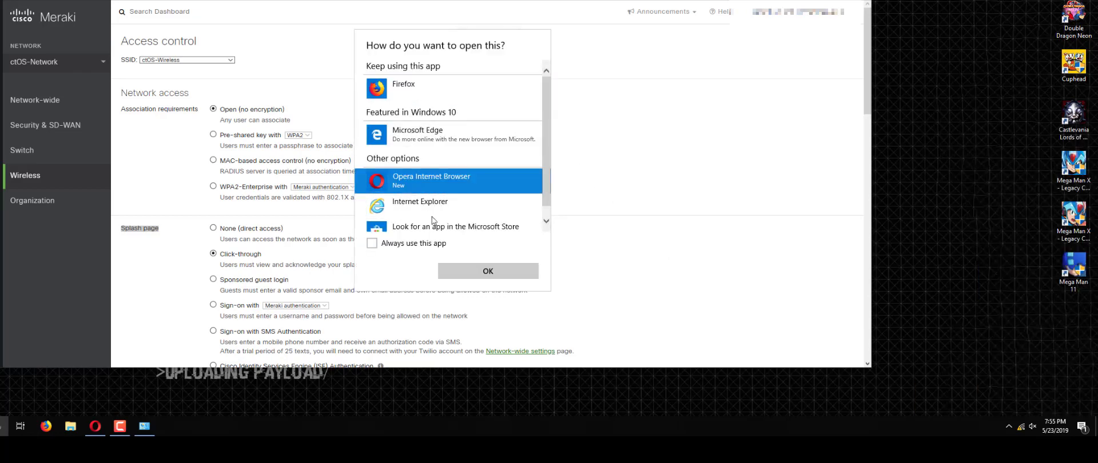
left_click(476, 274)
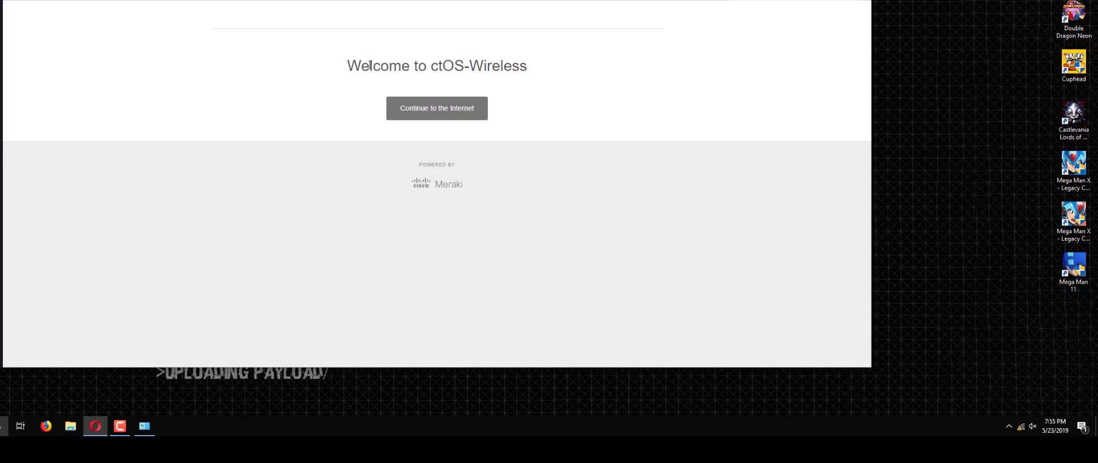
left_click(421, 123)
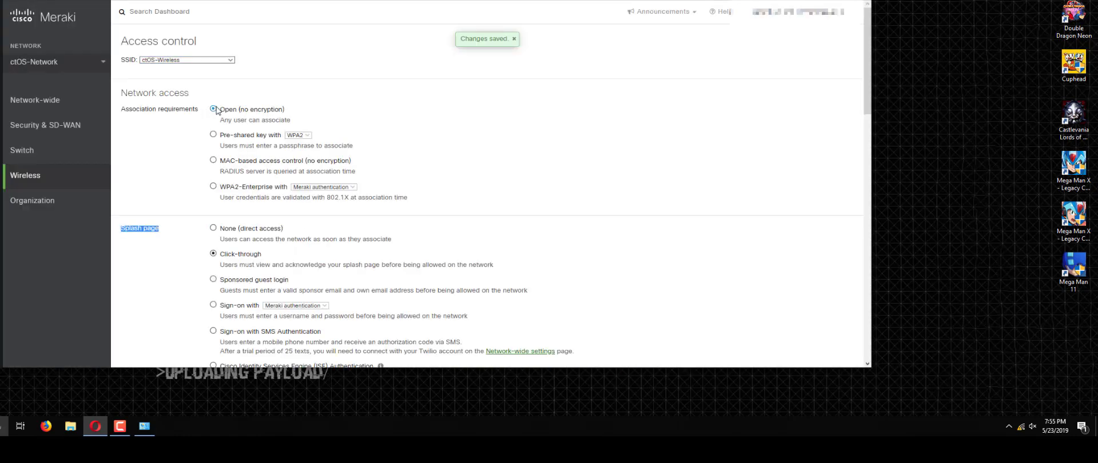
Step: Set the ctOS-Wireless splash page to Sign-on with Active Directory
scroll(216, 109, "down", 1)
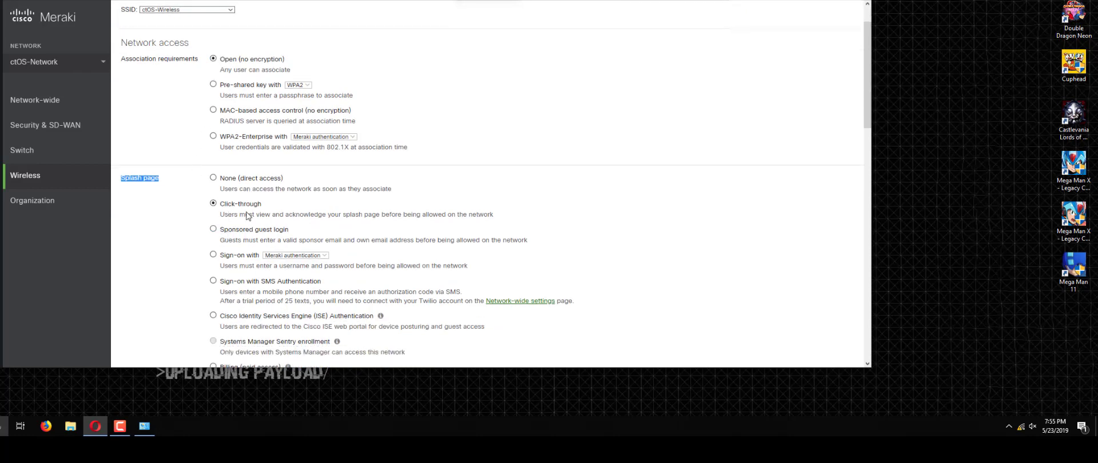
scroll(247, 216, "down", 2)
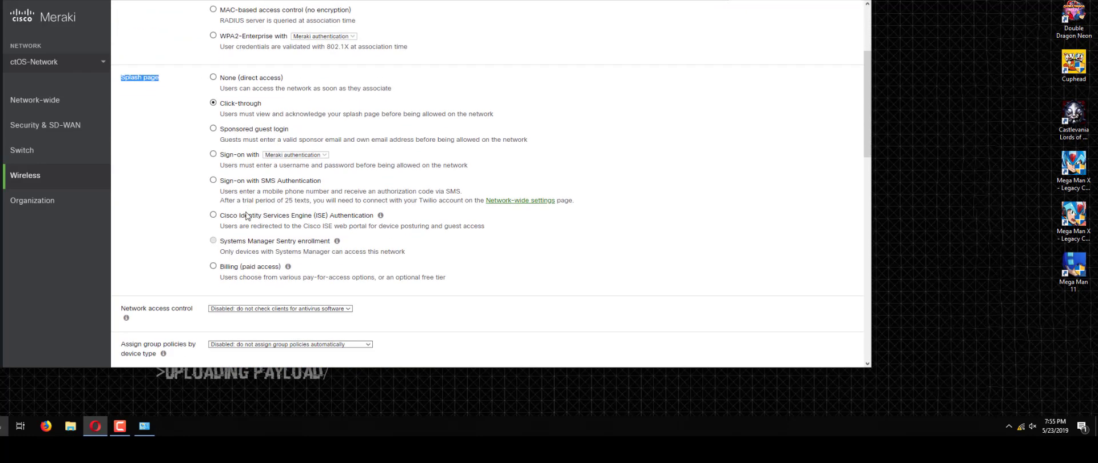
left_click(213, 154)
left_click(289, 155)
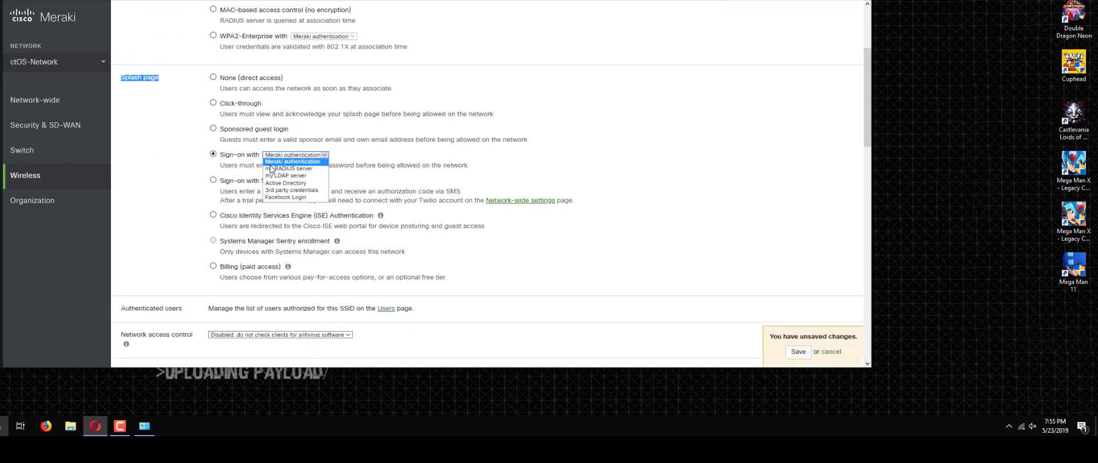
left_click(302, 184)
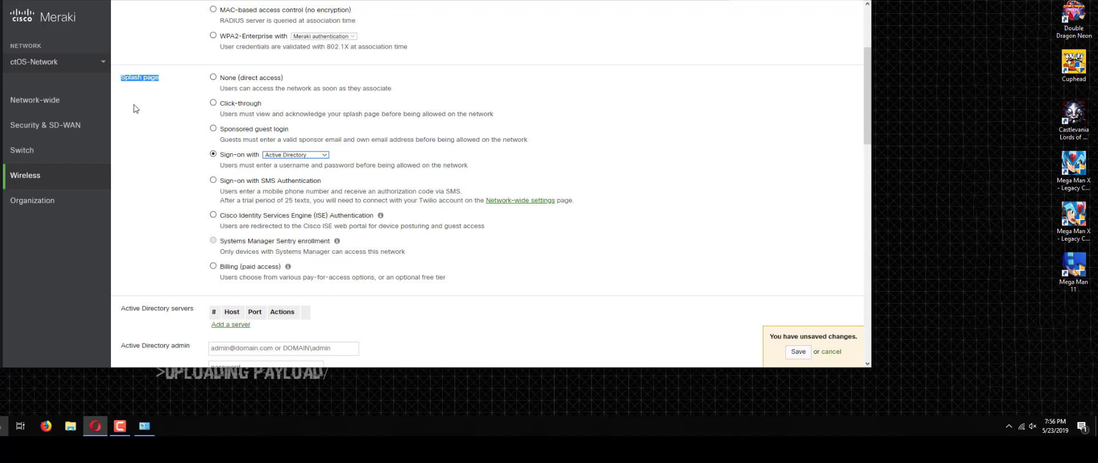
Step: Switch the splash page sign-on method to SMS Authentication
left_click(213, 180)
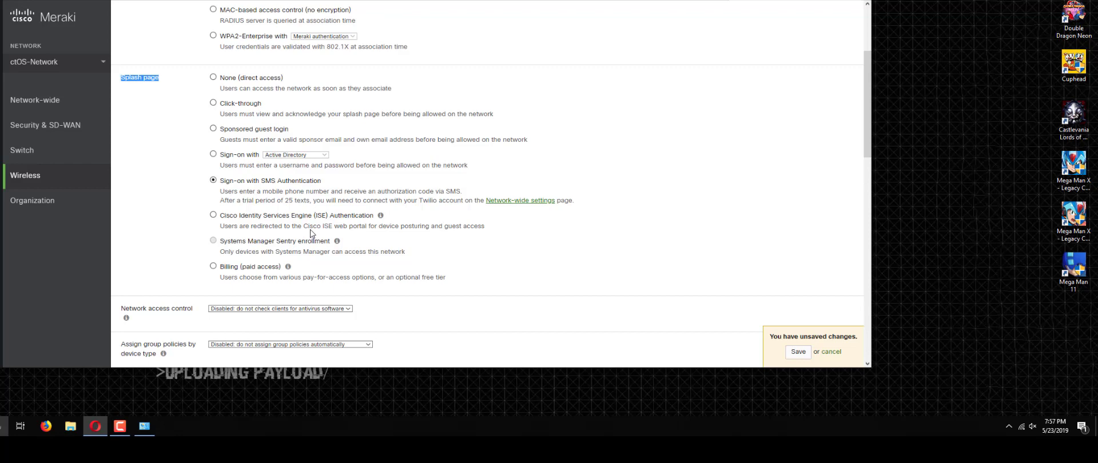
scroll(311, 232, "down", 4)
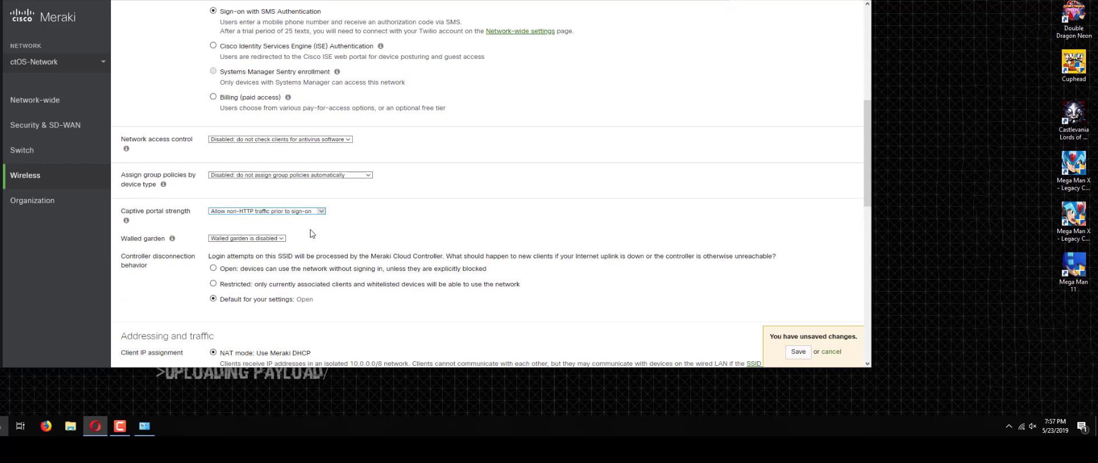
scroll(312, 233, "up", 6)
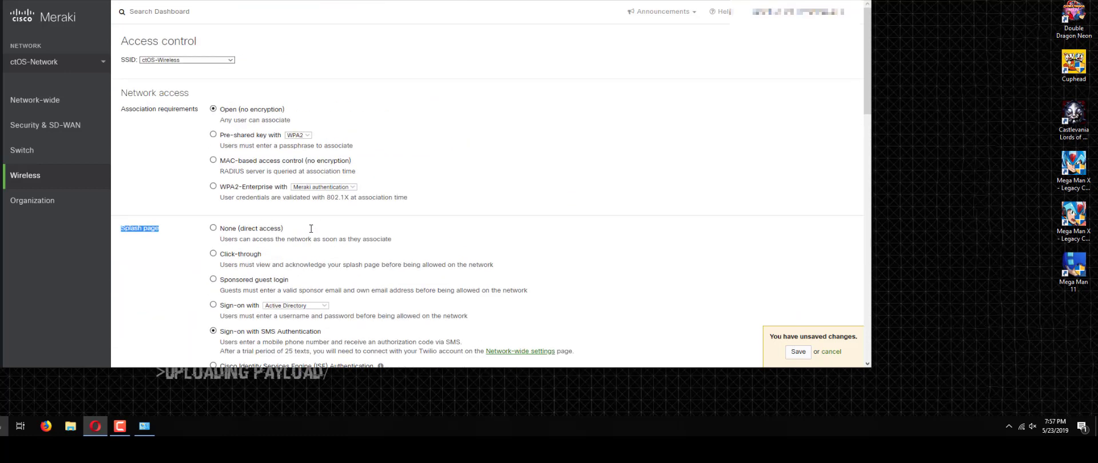
scroll(311, 233, "down", 2)
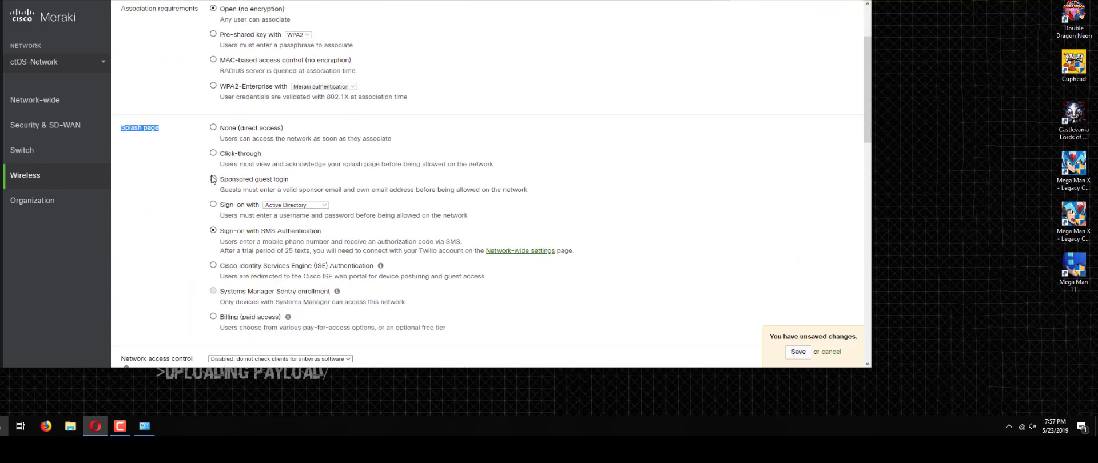
left_click(154, 130)
mouse_move(111, 179)
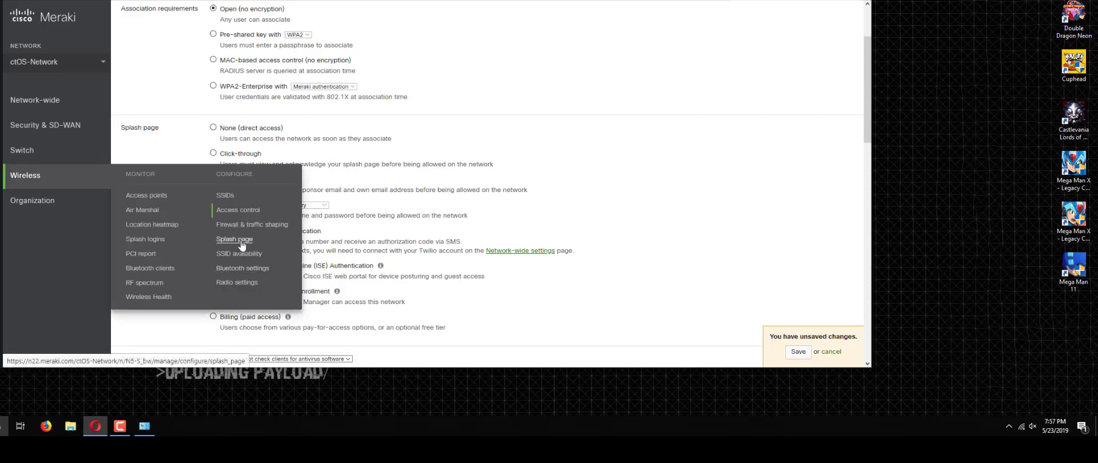
Step: Open the Splash page settings with ctOS-Wireless as the SSID
left_click(278, 232)
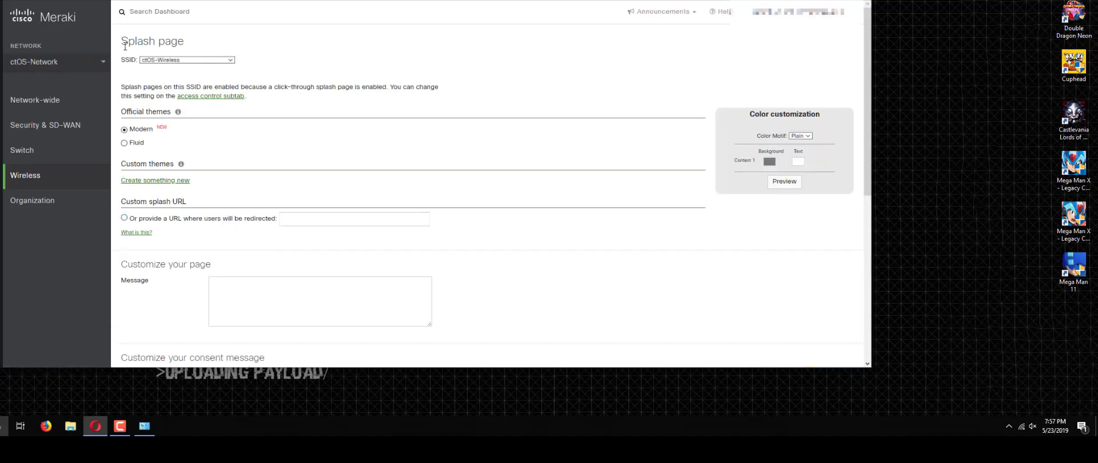
left_click(152, 61)
left_click(195, 49)
scroll(128, 220, "down", 3)
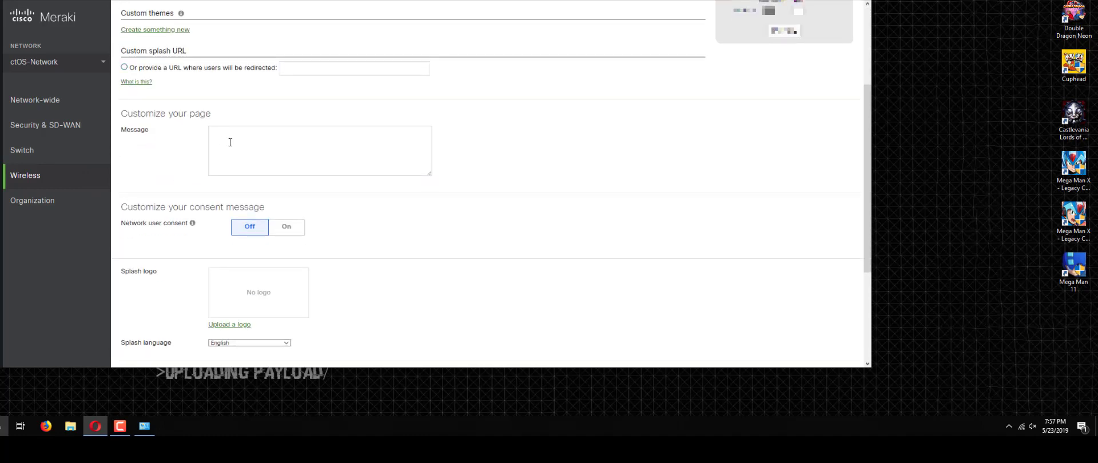
Step: Type the Spanish open-network warning message, ending with 'Cuelgate de esta'
left_click(294, 166)
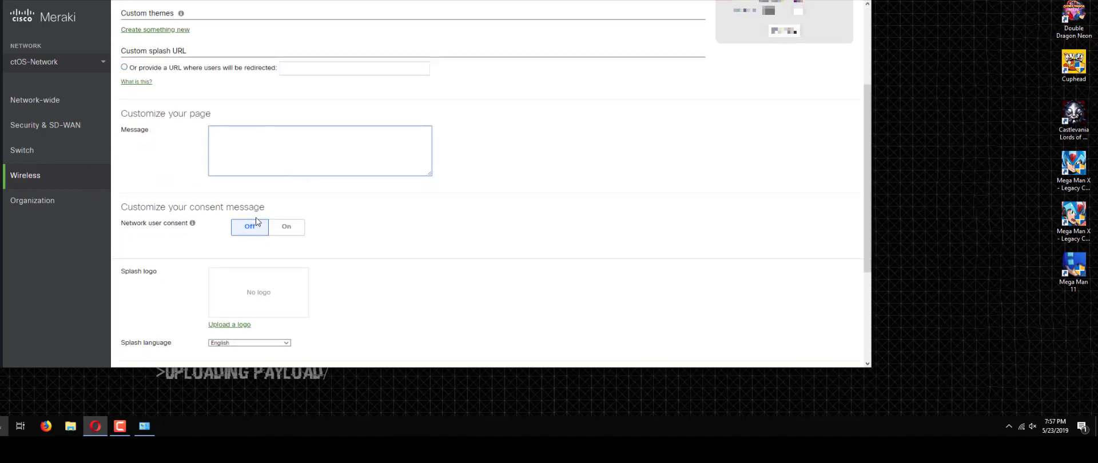
type("Es")
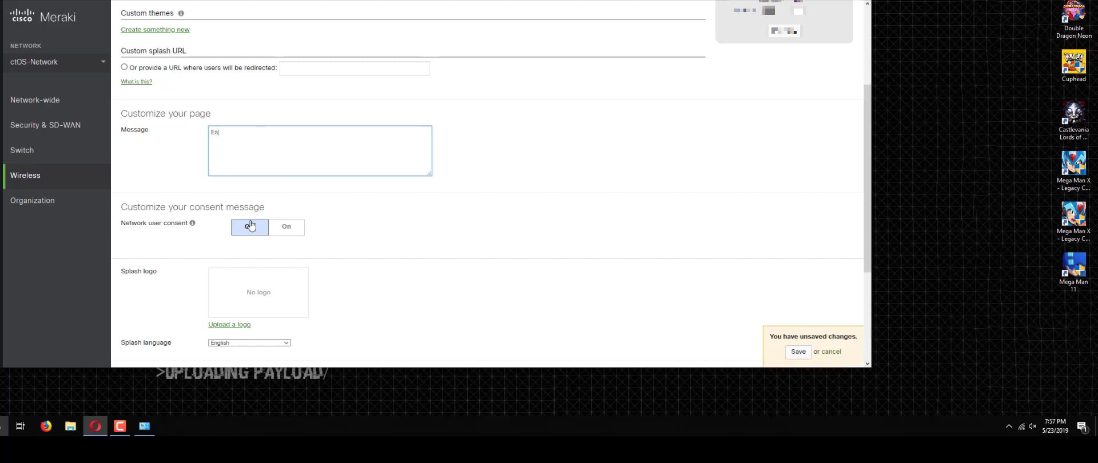
type("tas entrando an")
key("BackSpace")
type("una ")
type("r3")
type("d abierta. ")
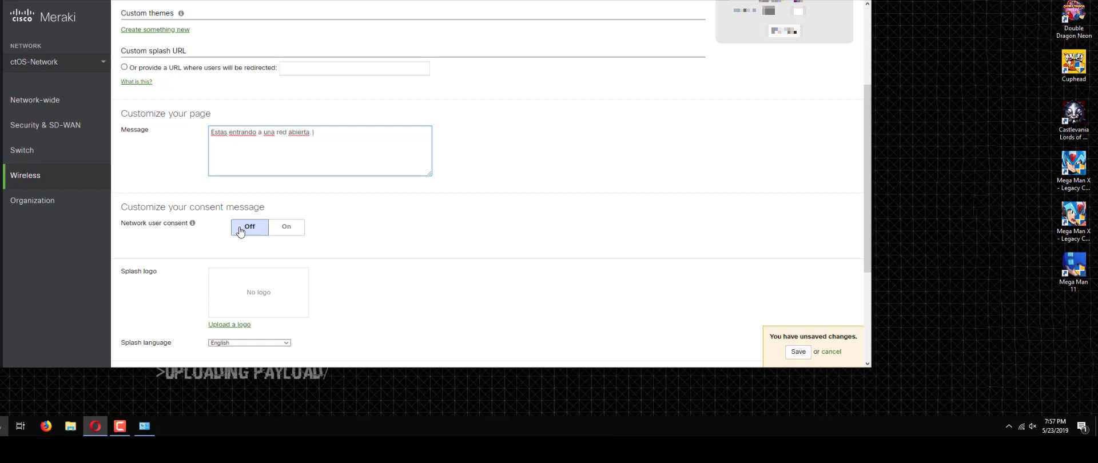
type("El dueño de esta red no se hace ere")
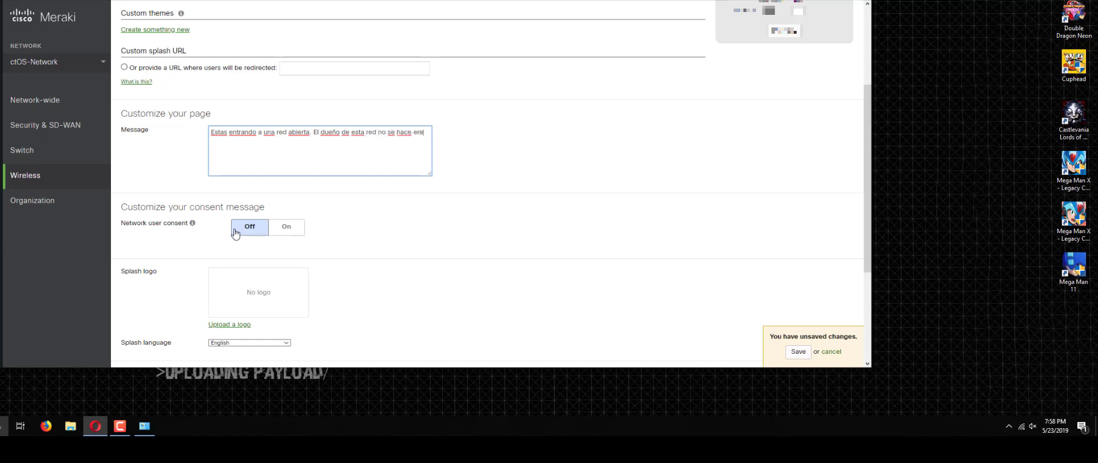
key("BackSpace")
key("BackSpace")
key("BackSpace")
type("responsable por lo que le")
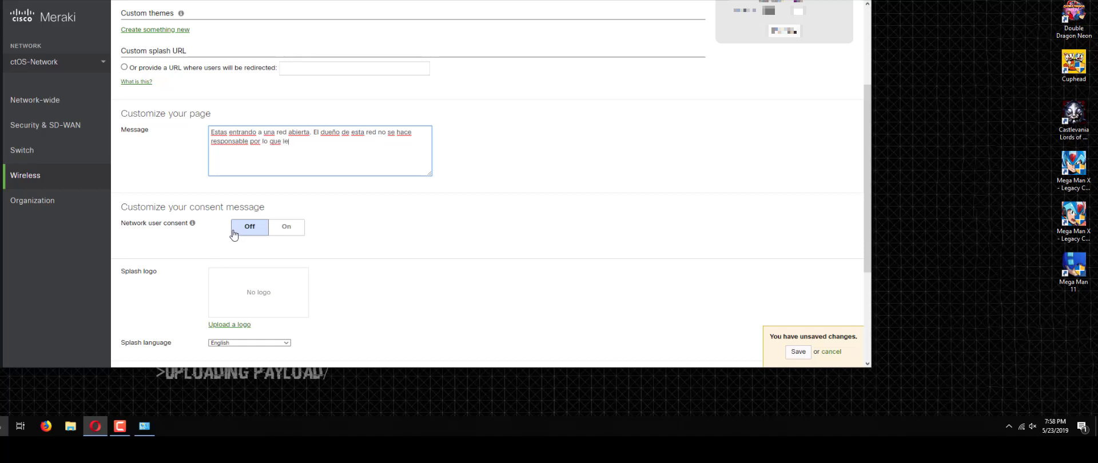
type(" pase a rtu dispositivo o a tus")
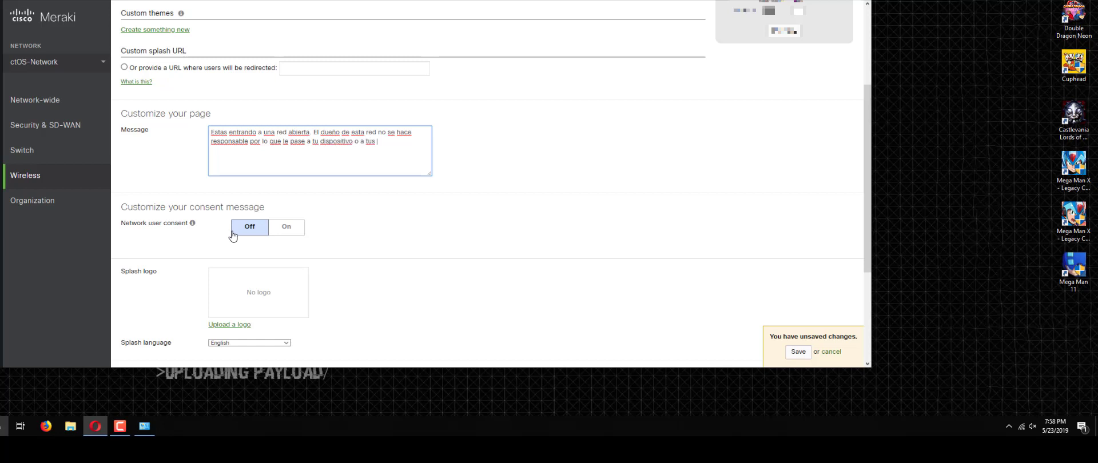
type(" datos personales.")
key("Return")
key("Return")
type("Cual")
type("lfga")
type("de esta")
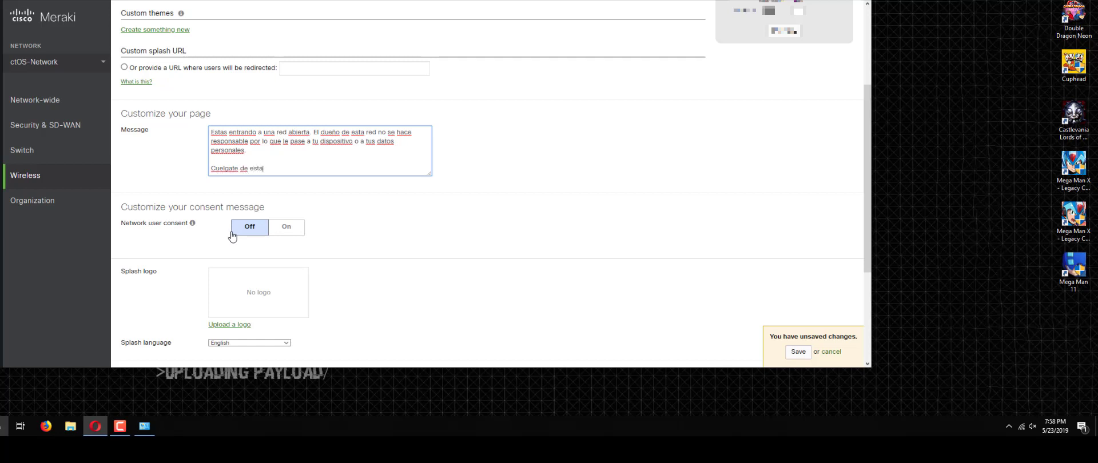
scroll(219, 234, "down", 1)
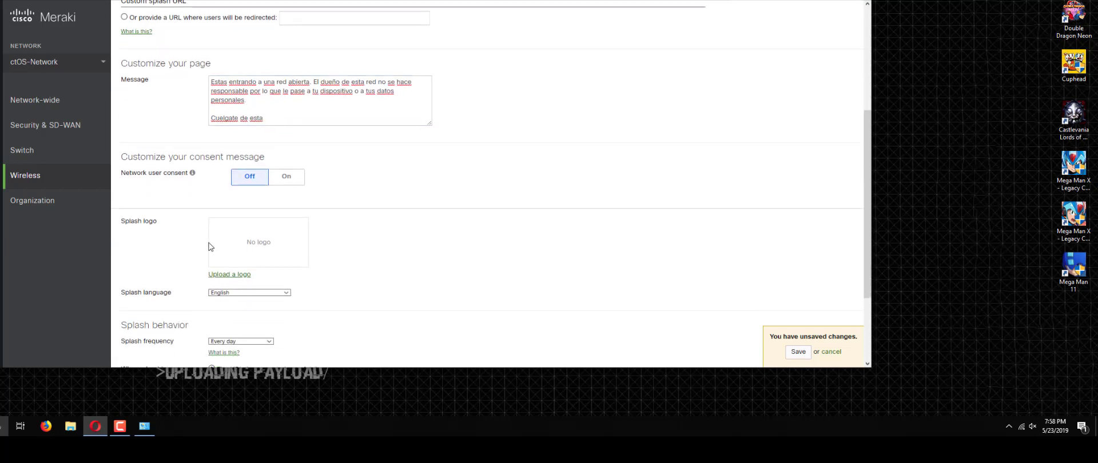
Step: Upload the alienware image from the Desktop as the splash page logo
left_click(213, 276)
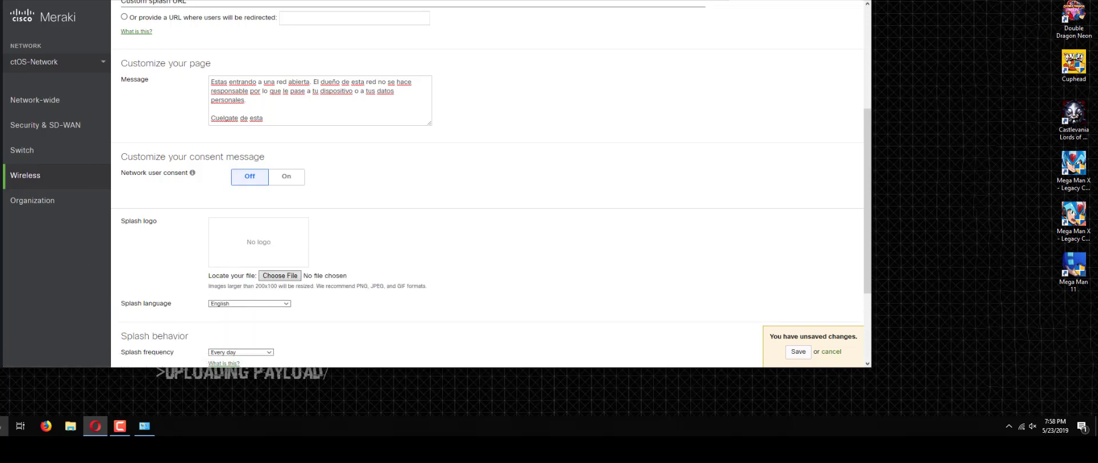
left_click_drag(3, 277, 253, 246)
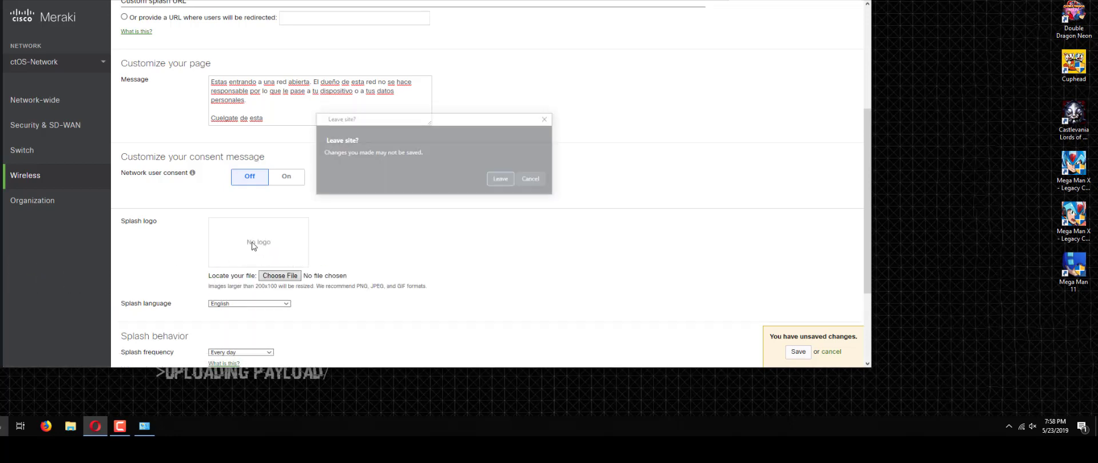
left_click(545, 180)
left_click(280, 275)
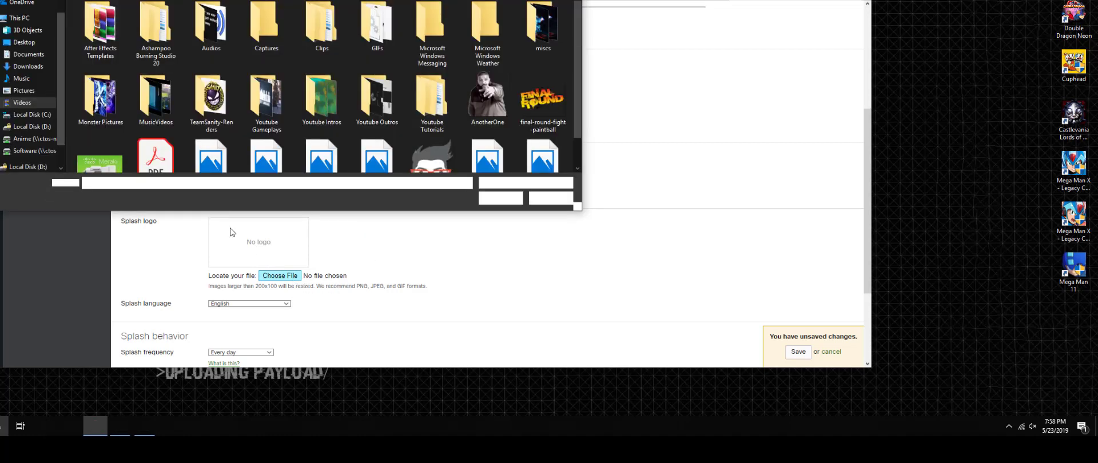
left_click(24, 41)
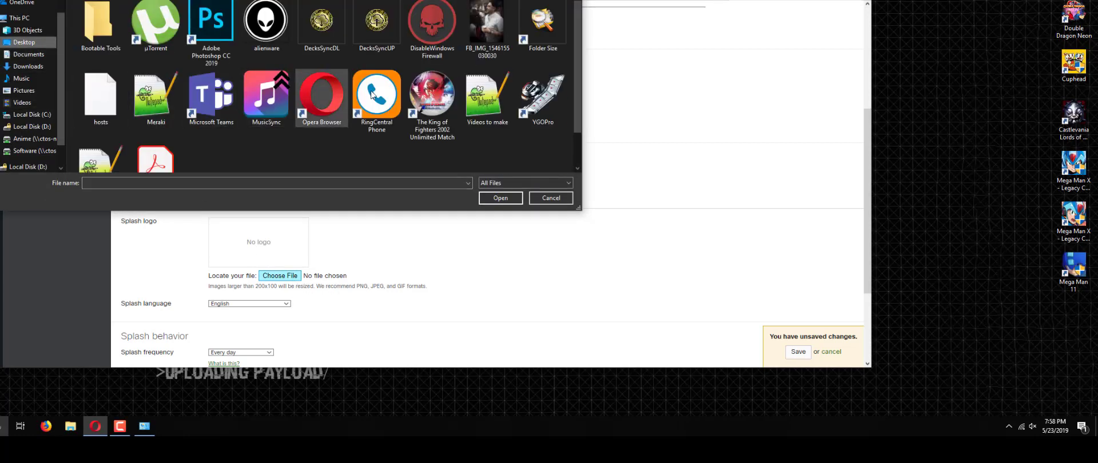
double_click(260, 28)
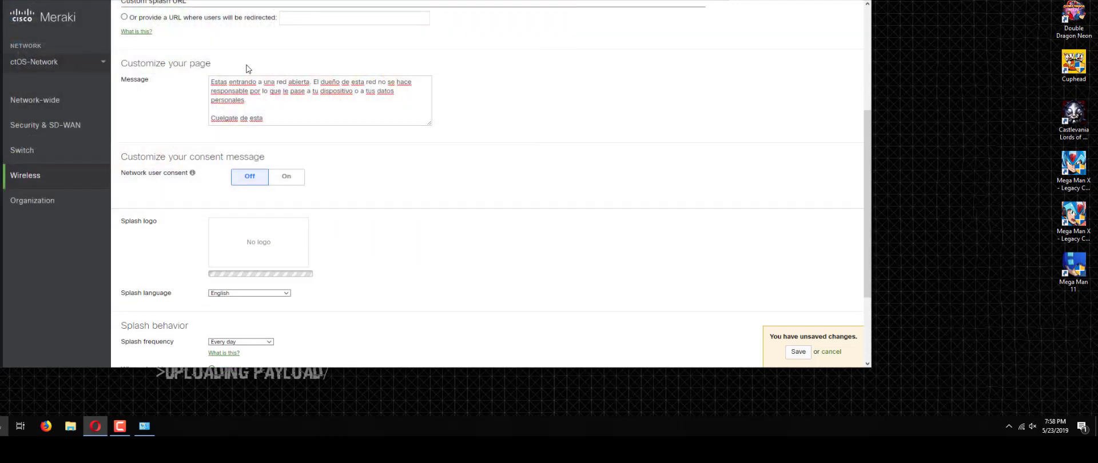
scroll(216, 97, "down", 3)
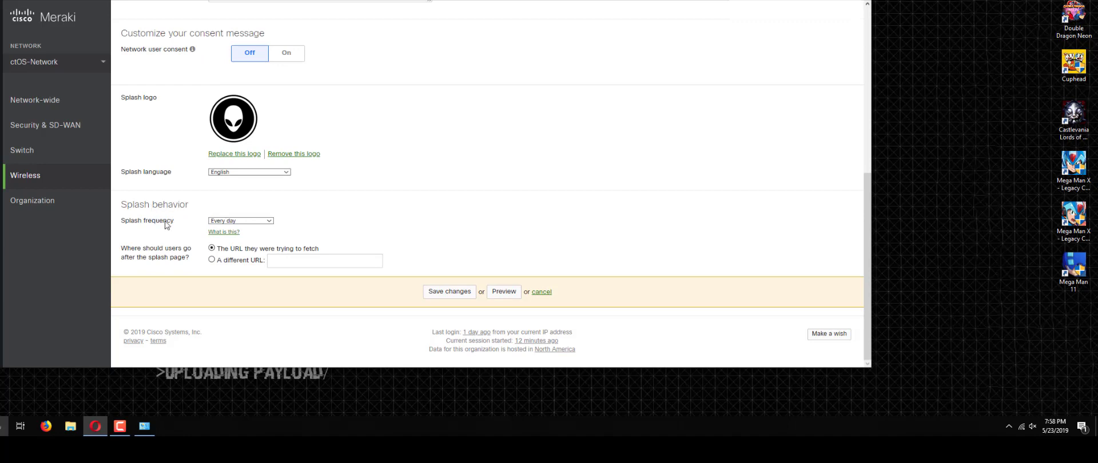
Step: Leave the splash frequency at Every day and choose redirecting users to a different URL
left_click(220, 221)
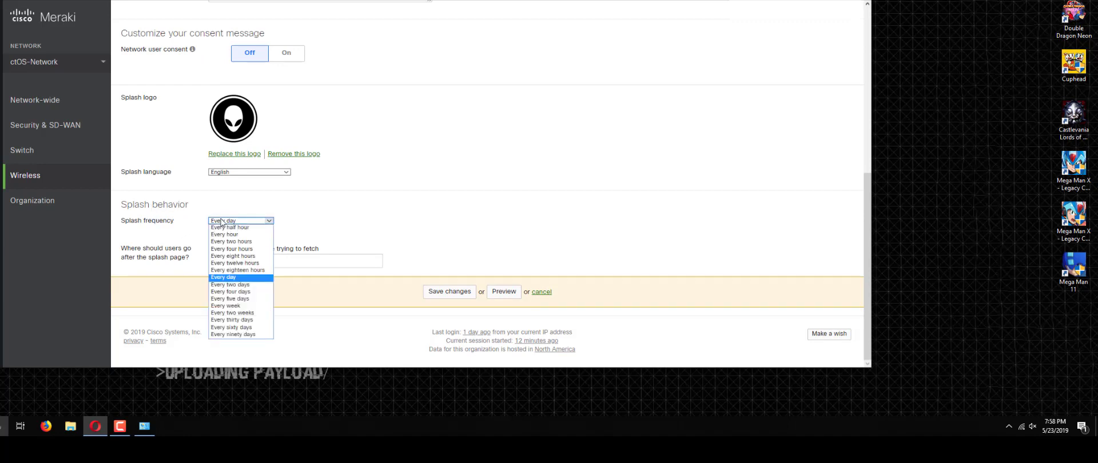
left_click(311, 238)
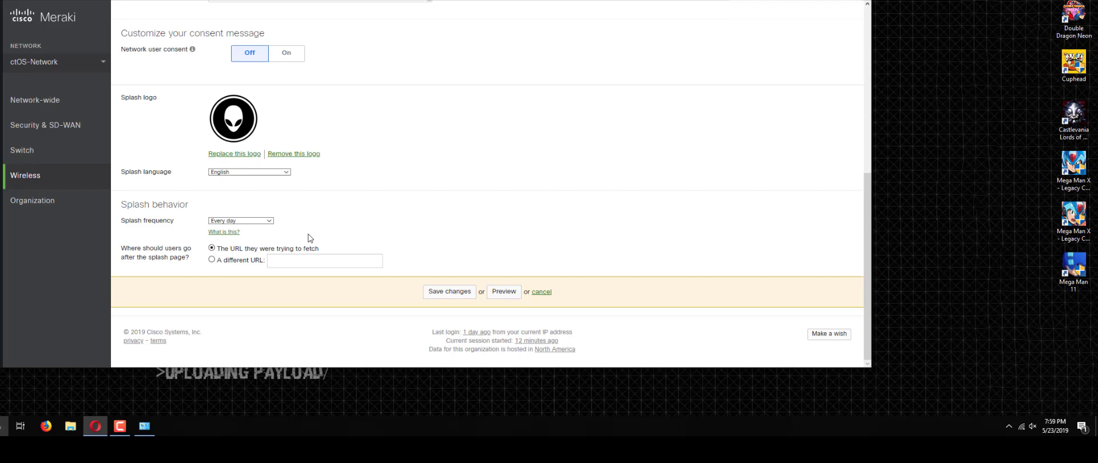
left_click(250, 222)
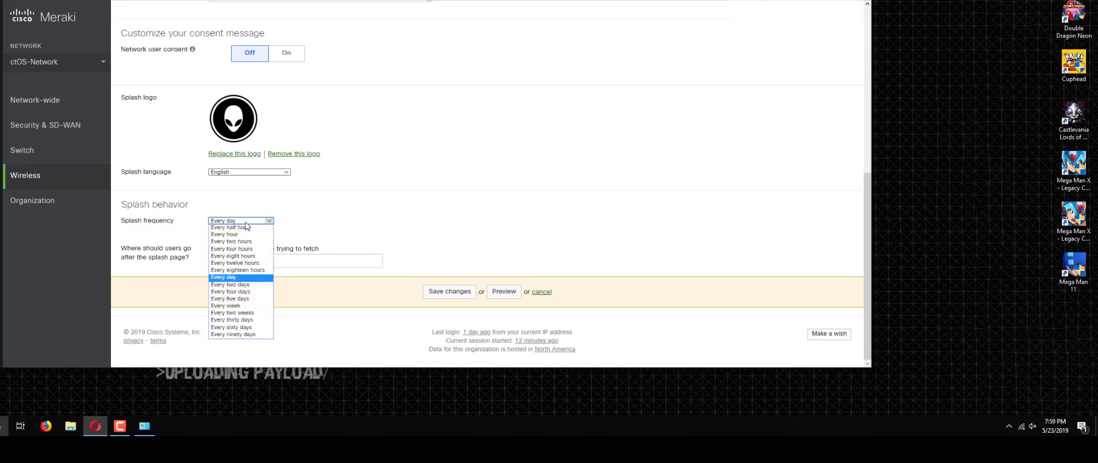
left_click(284, 203)
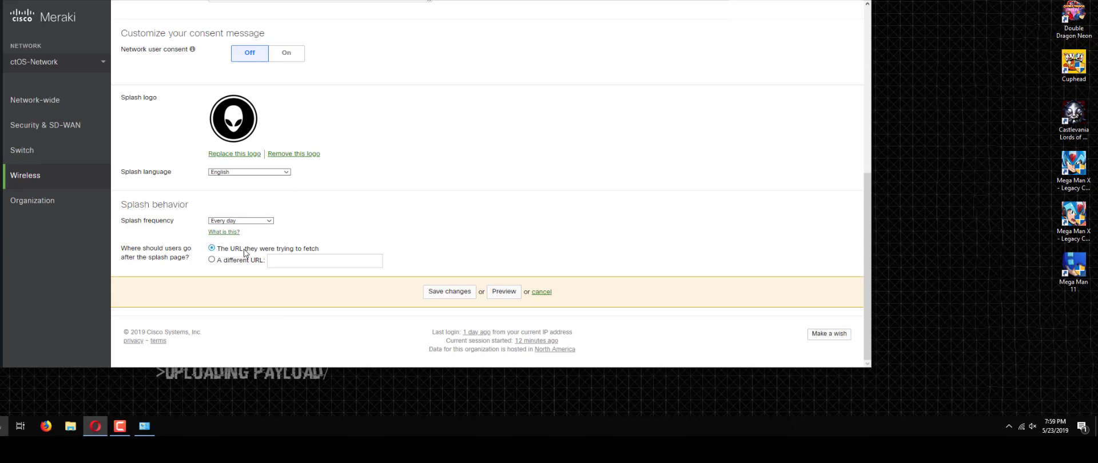
left_click(212, 260)
left_click(304, 261)
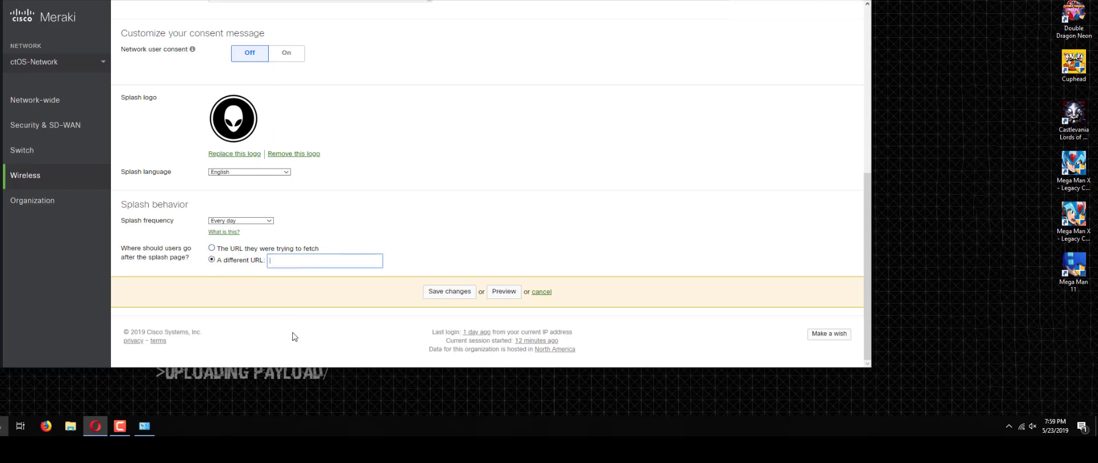
key("ctrl+t")
Step: Find and open the jonathanmedrano8 YouTube channel, searching 'jonathan' to locate it
type("youtube.com")
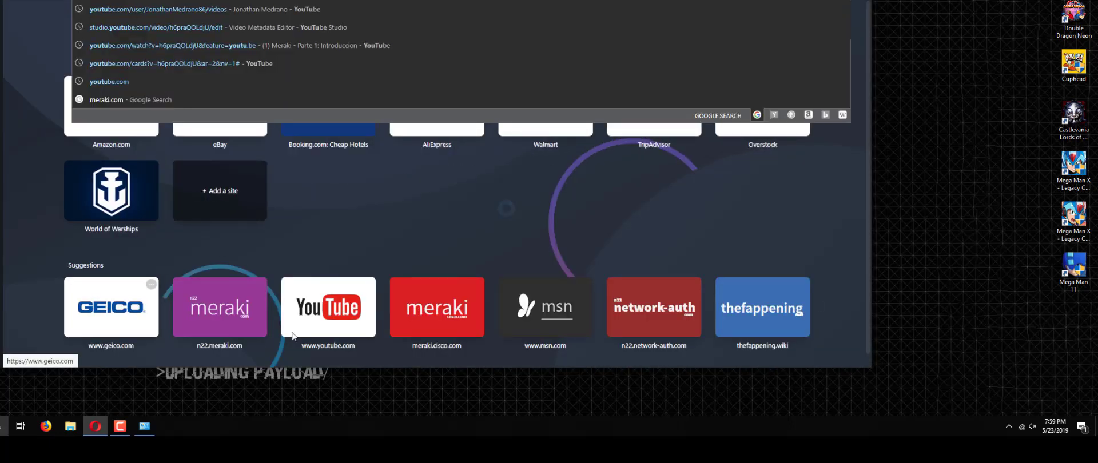
type("/")
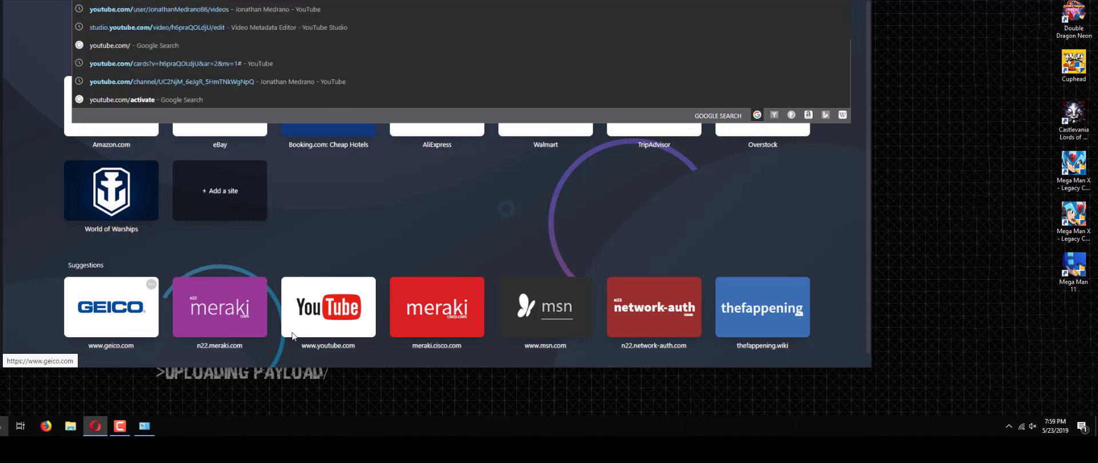
type("jonathanmedrano8")
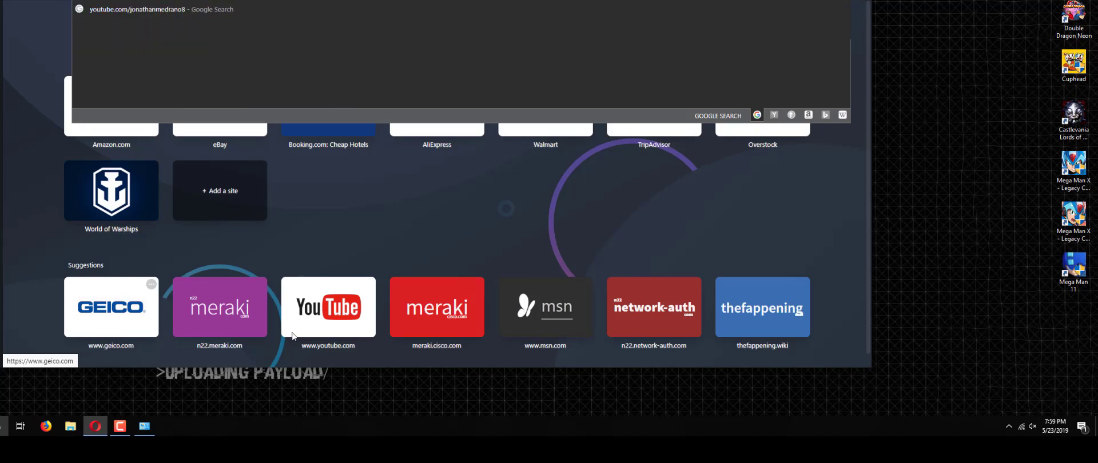
key("Return")
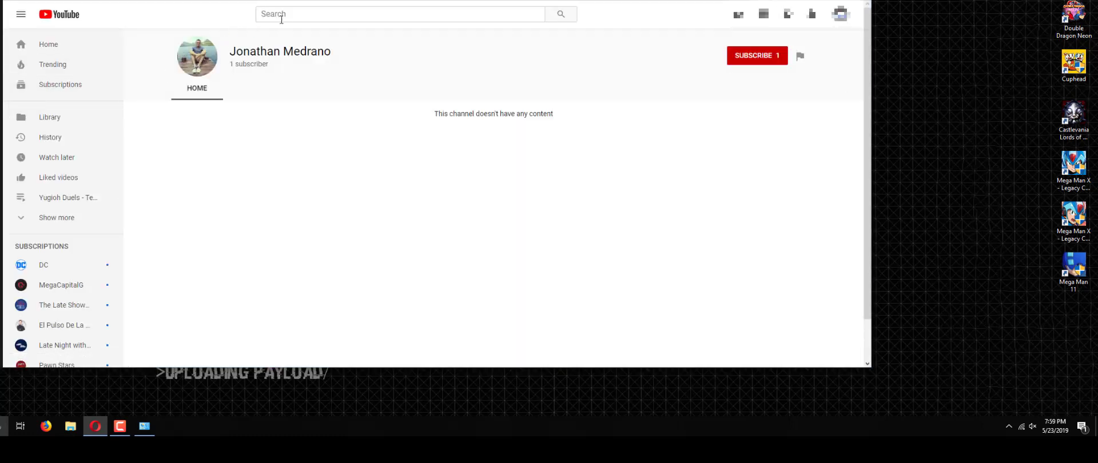
left_click(274, 14)
type("jonathan")
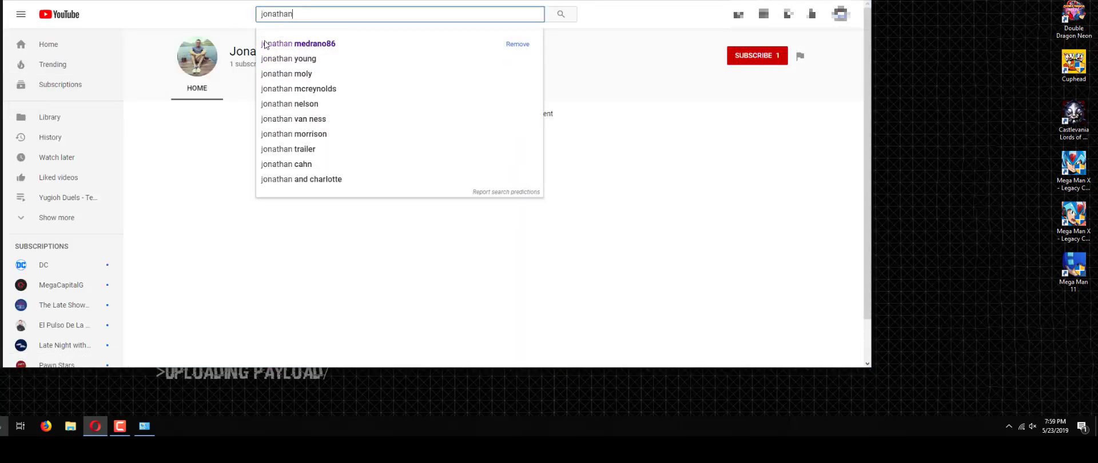
left_click(264, 44)
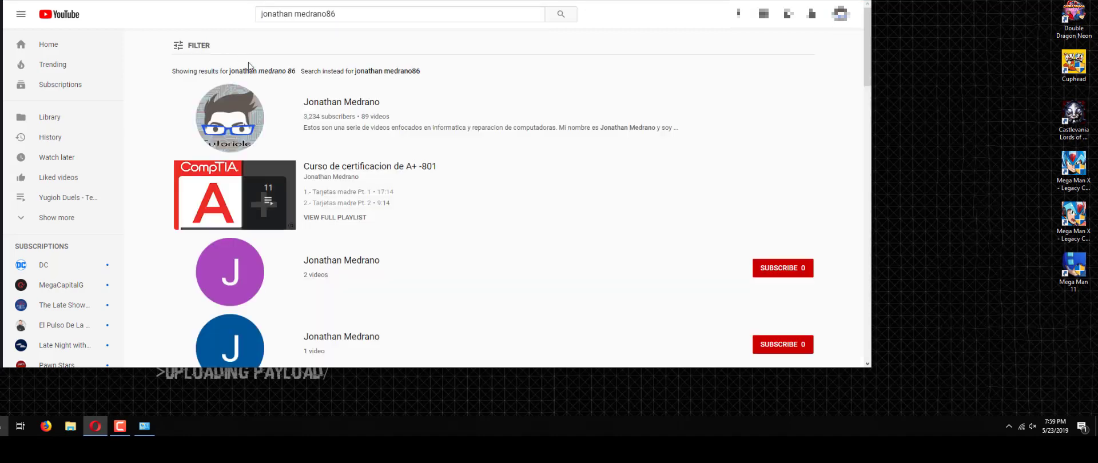
left_click(340, 106)
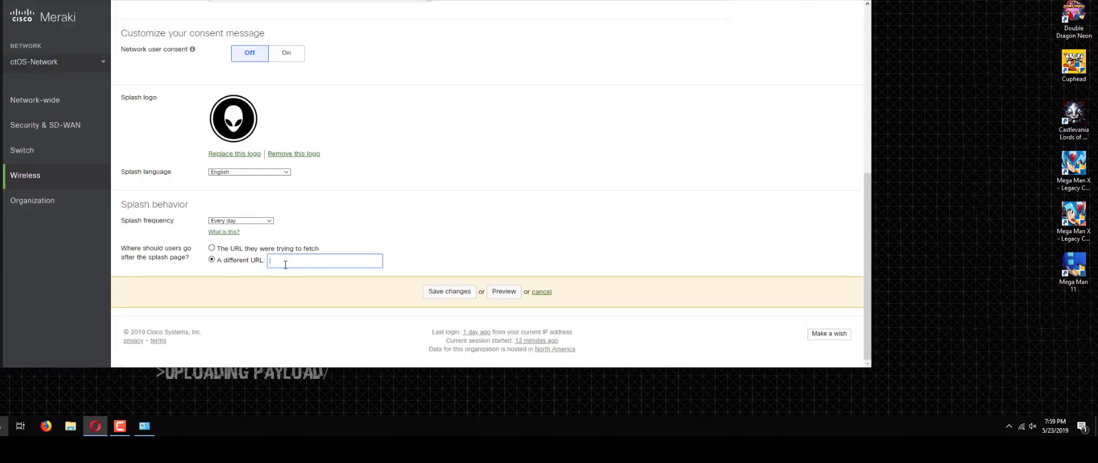
Step: Paste the YouTube channel address as the redirect URL and save the splash settings
key("ctrl+v")
key("Tab")
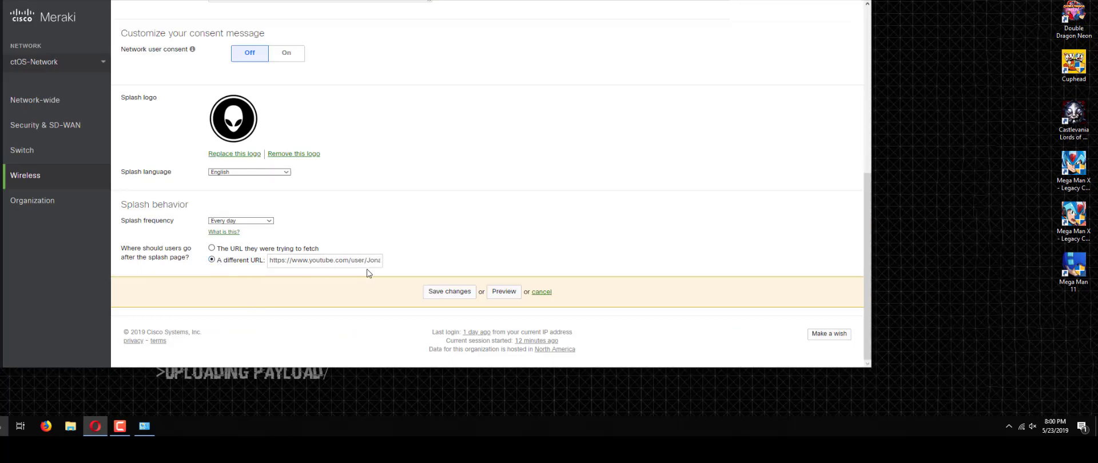
left_click(428, 296)
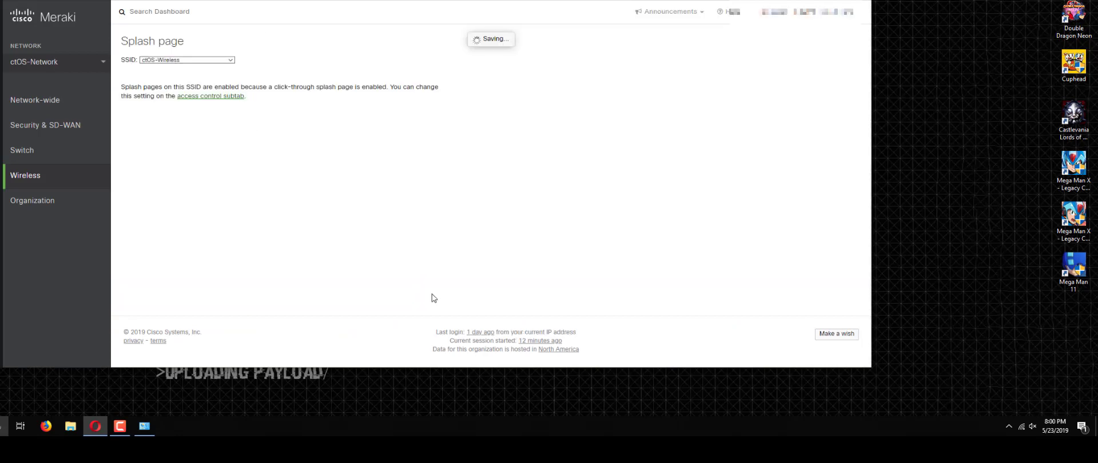
scroll(497, 171, "down", 4)
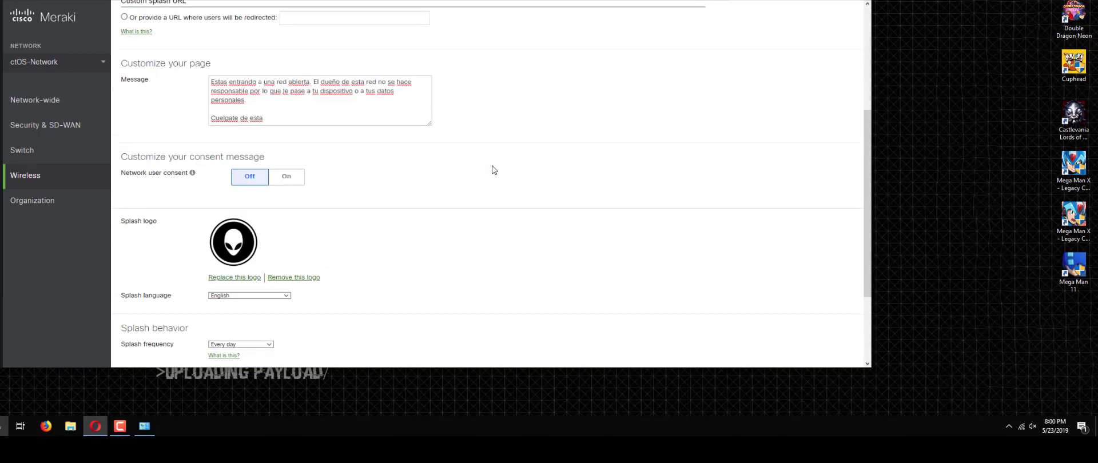
scroll(494, 170, "down", 3)
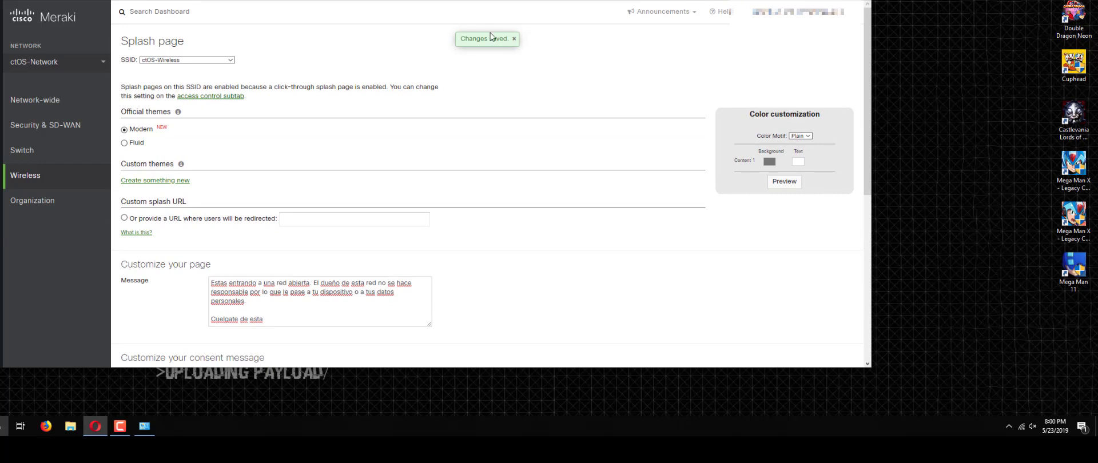
Step: Disconnect the PC from the ctOS-Wireless network via the Wi-Fi flyout
left_click(1020, 428)
left_click(1044, 192)
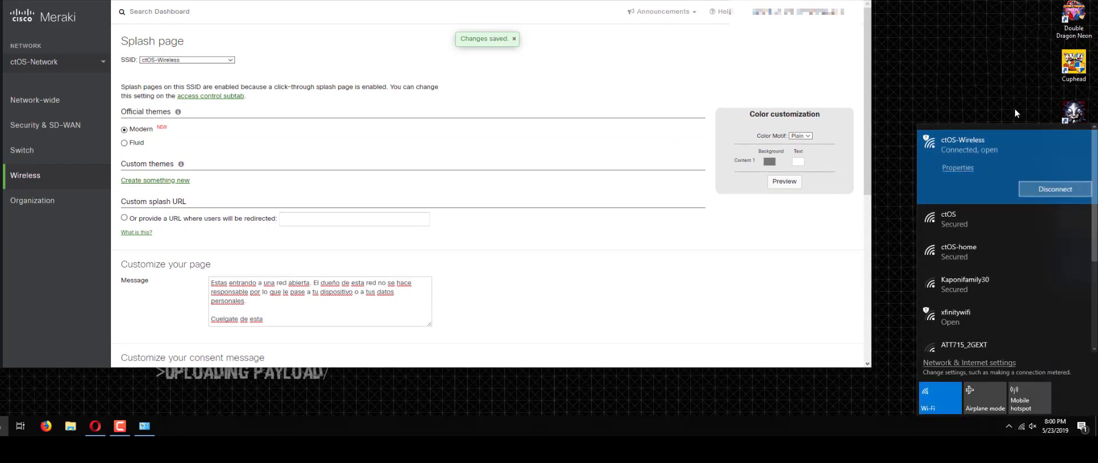
scroll(201, 289, "down", 4)
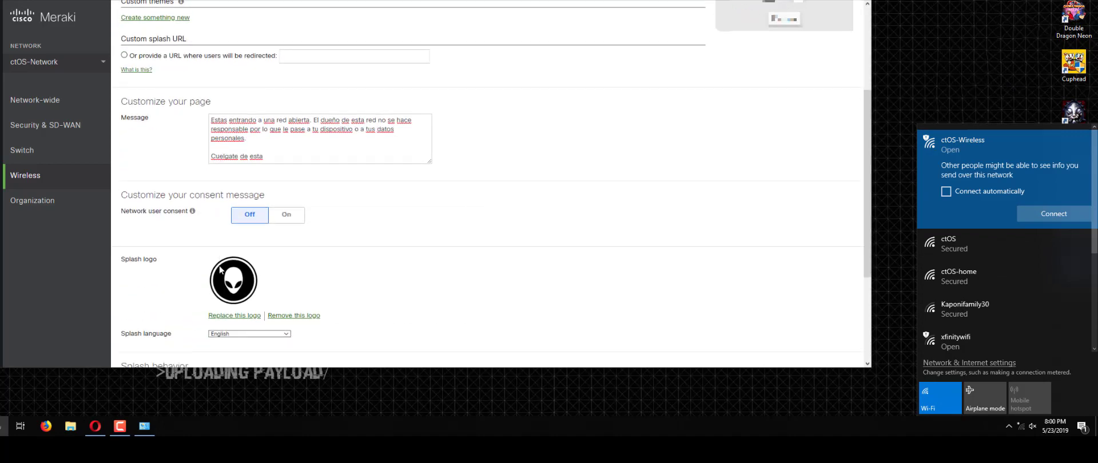
scroll(223, 275, "up", 3)
scroll(240, 263, "down", 5)
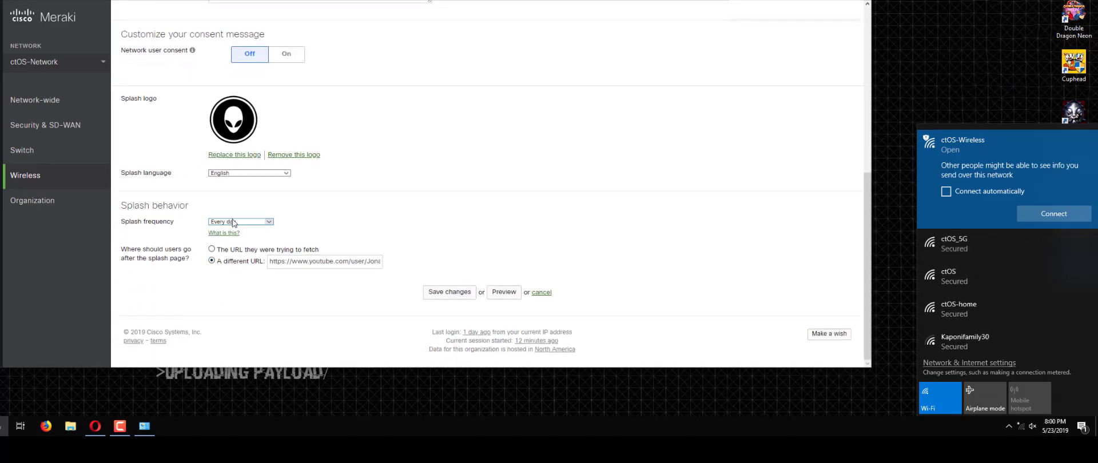
Step: Check the splash frequency options and open the wireless access control settings in Meraki
left_click(266, 222)
scroll(282, 223, "up", 3)
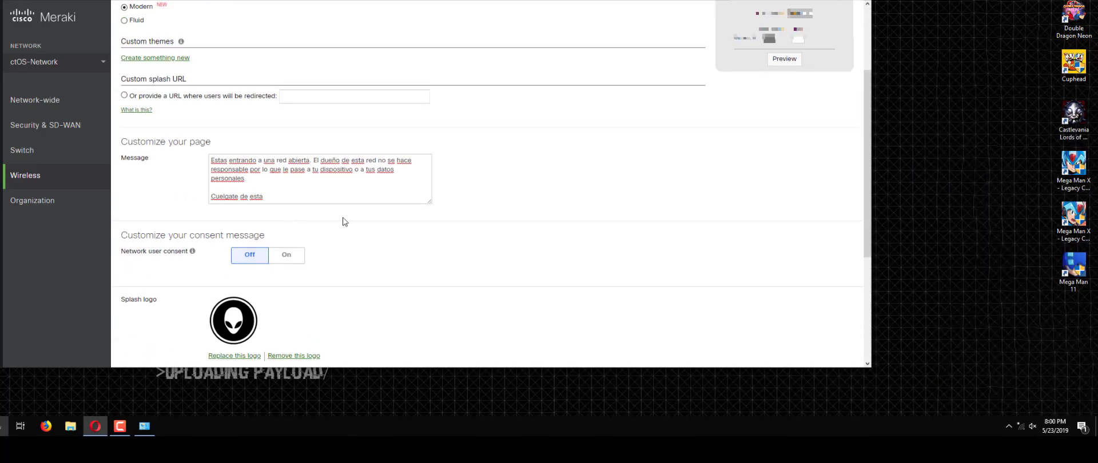
scroll(483, 163, "up", 3)
mouse_move(101, 176)
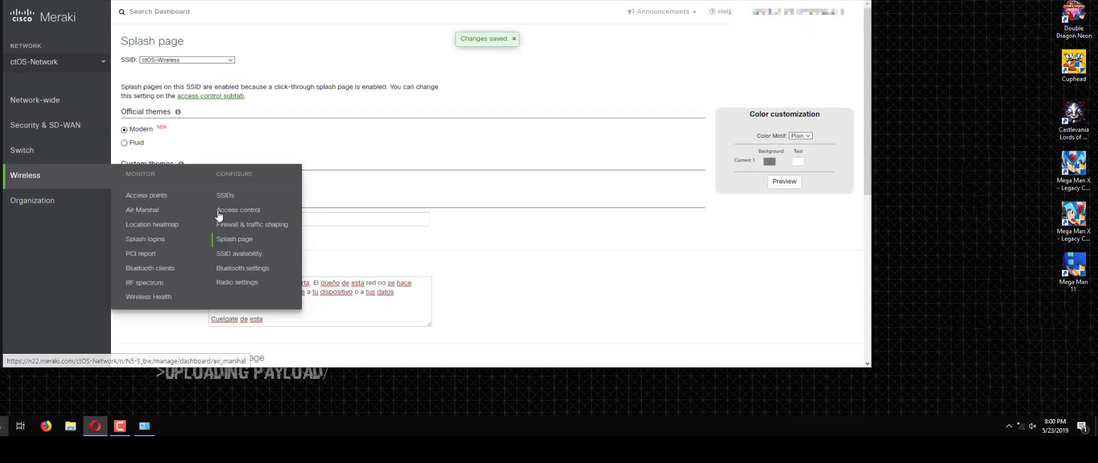
left_click(221, 211)
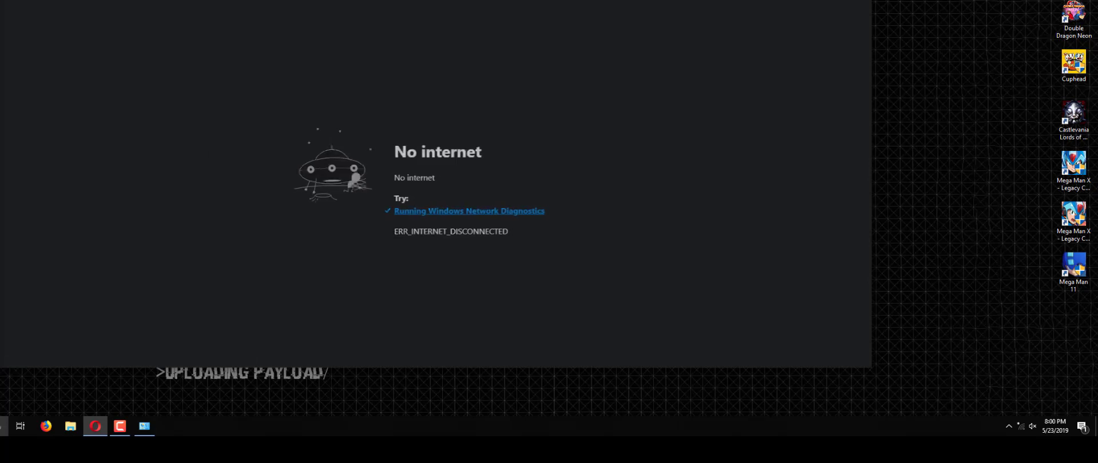
Step: Reconnect to the open ctOS-Wireless network from the Wi-Fi flyout
left_click(1020, 424)
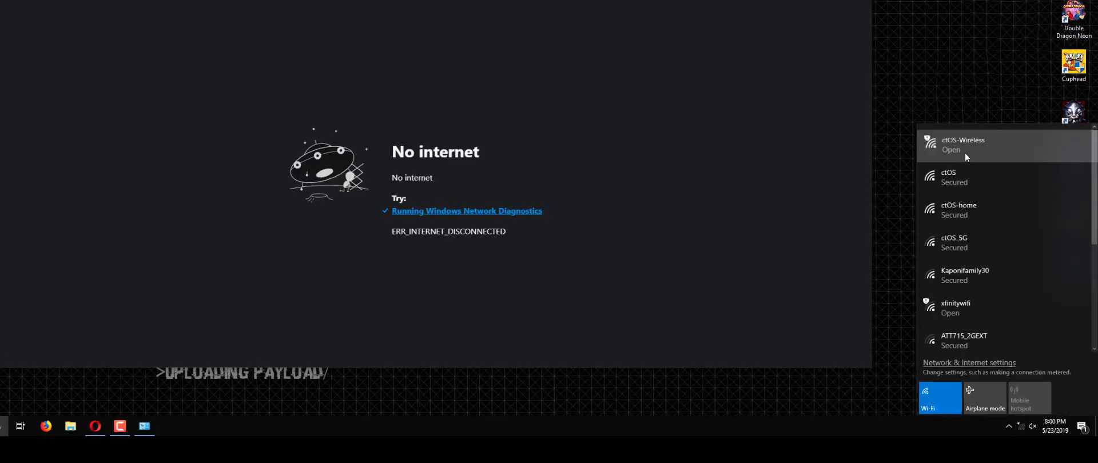
left_click(966, 153)
left_click(1062, 213)
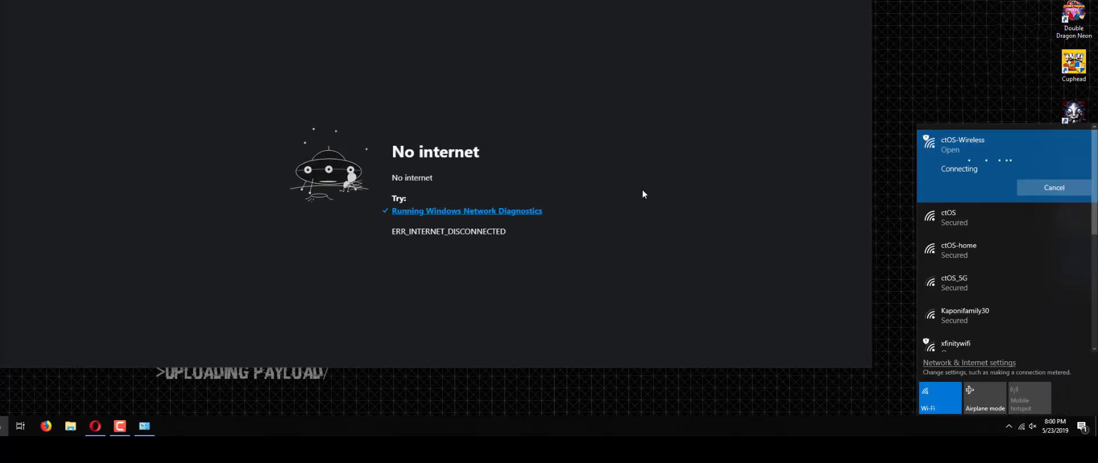
left_click(405, 131)
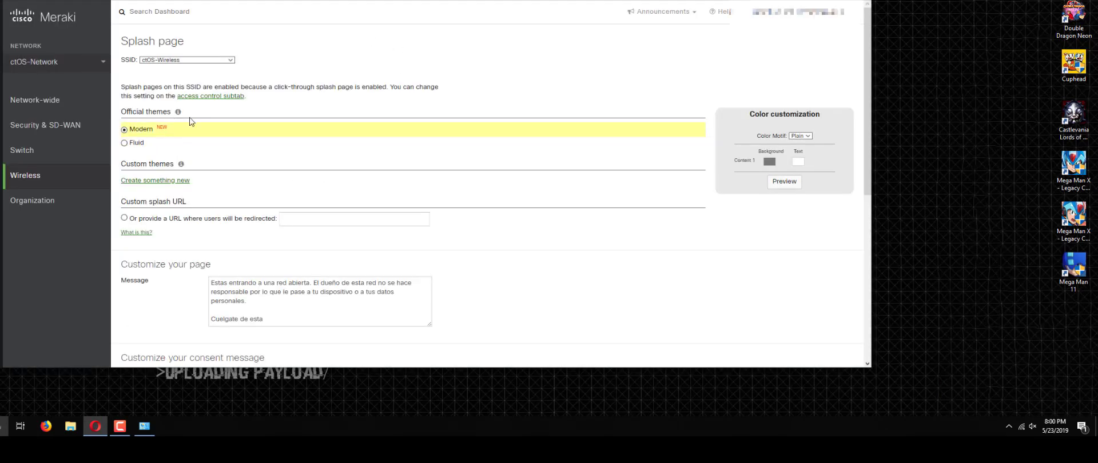
scroll(314, 191, "down", 5)
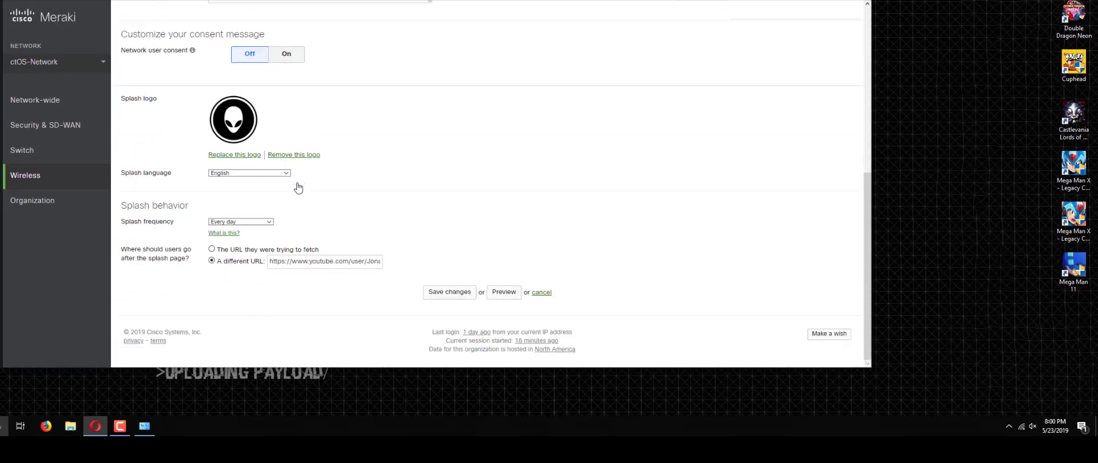
Step: Forget ctOS-Wireless under Network & Internet > Wi-Fi > Manage known networks, then close Settings
key("super")
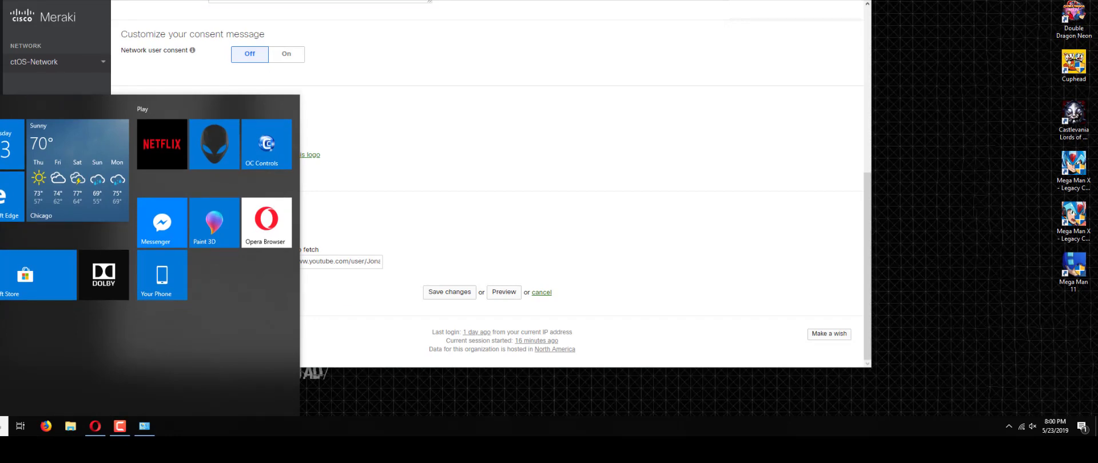
key("super+i")
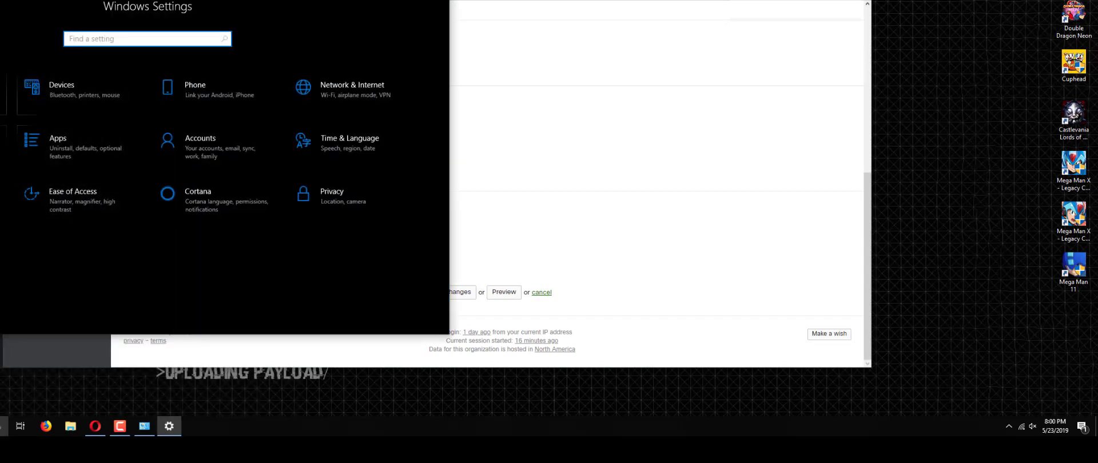
left_click(309, 80)
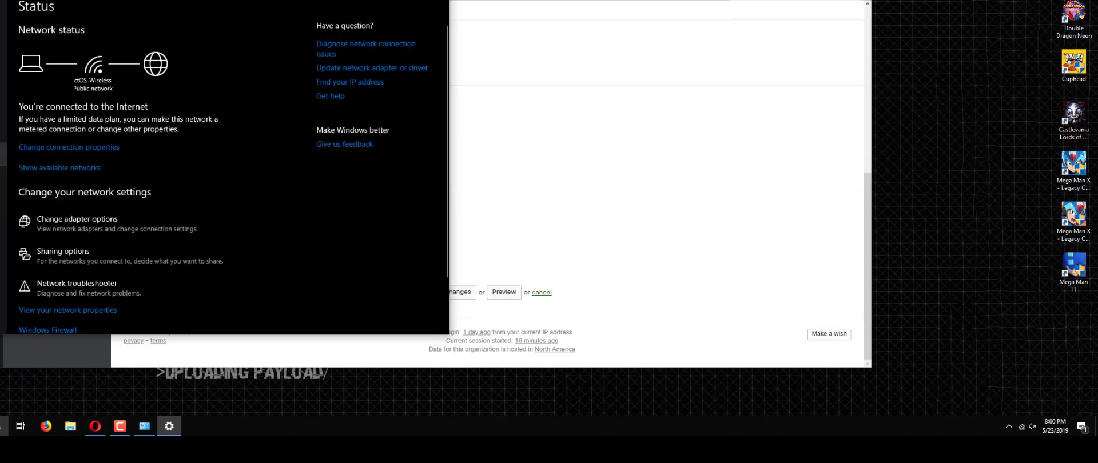
left_click(3, 107)
left_click(18, 138)
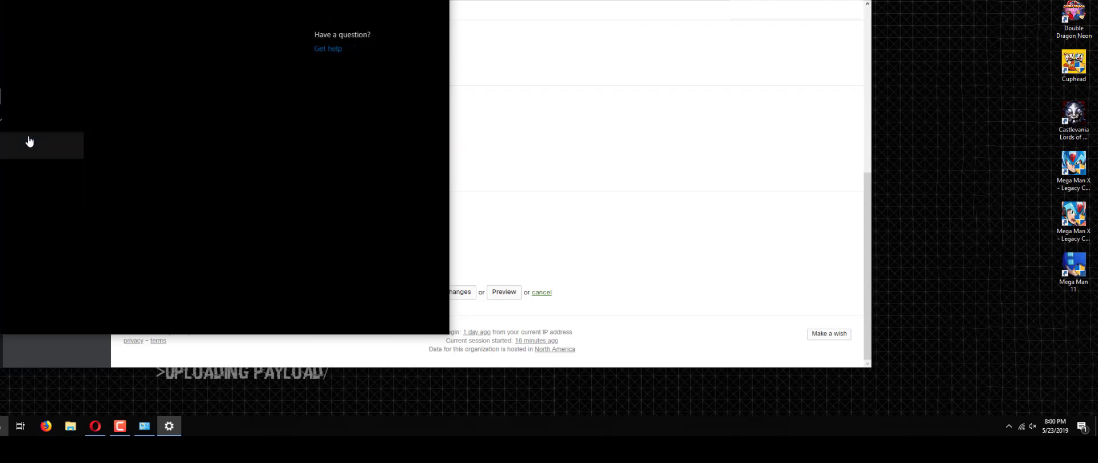
left_click(52, 146)
left_click(55, 175)
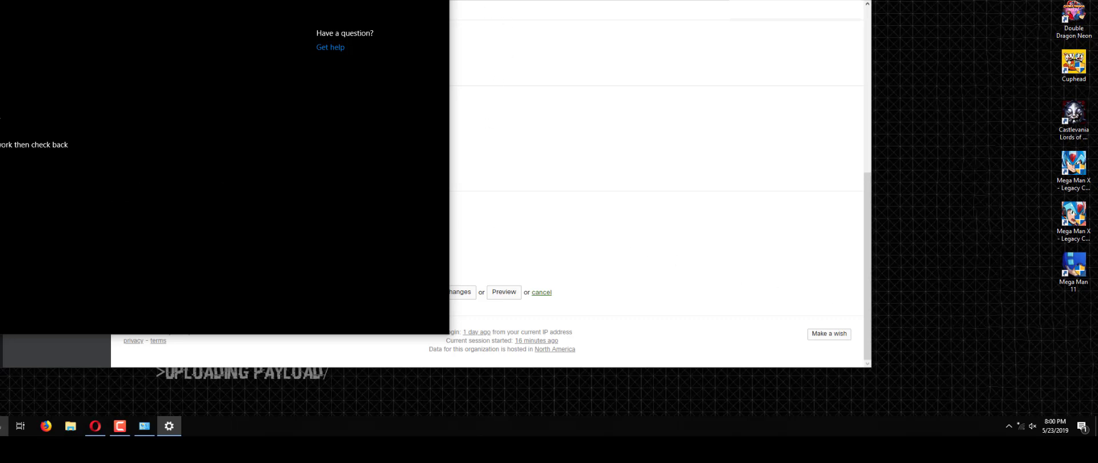
left_click(436, 6)
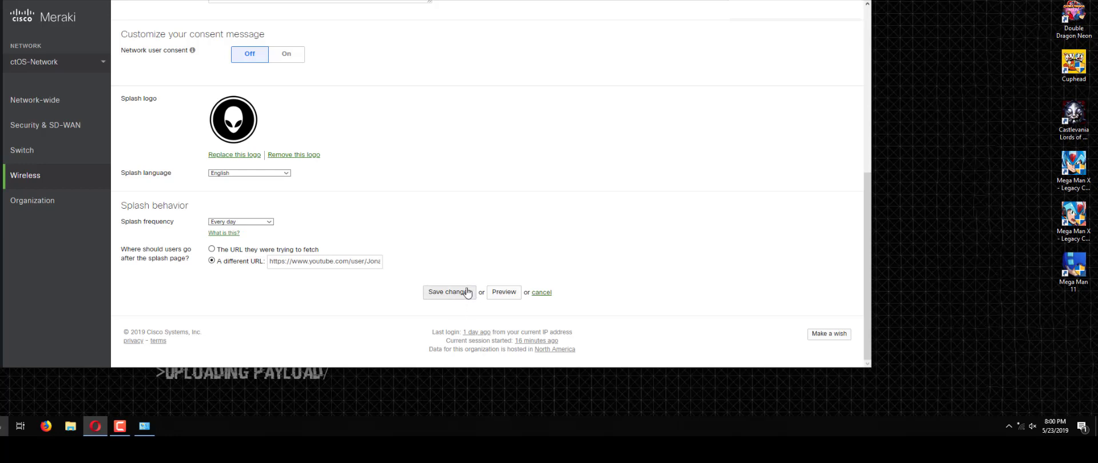
Step: Rejoin ctOS-Wireless from the tray flyout and preview the customised splash page
left_click(1022, 430)
left_click(1022, 429)
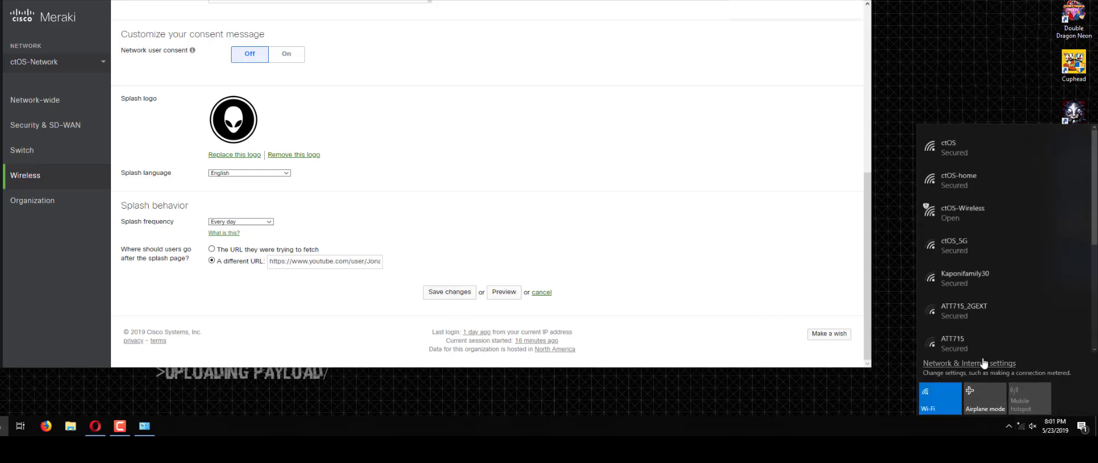
left_click(952, 214)
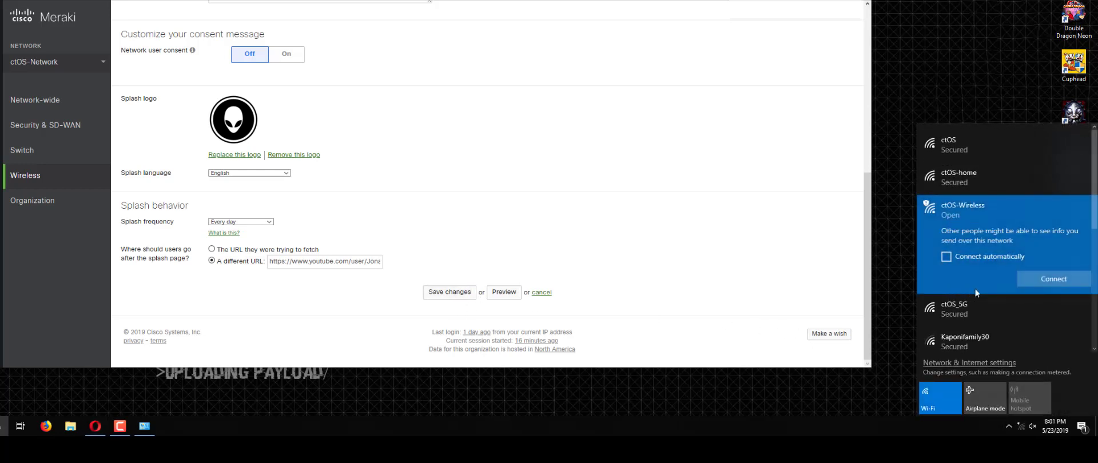
left_click(1041, 279)
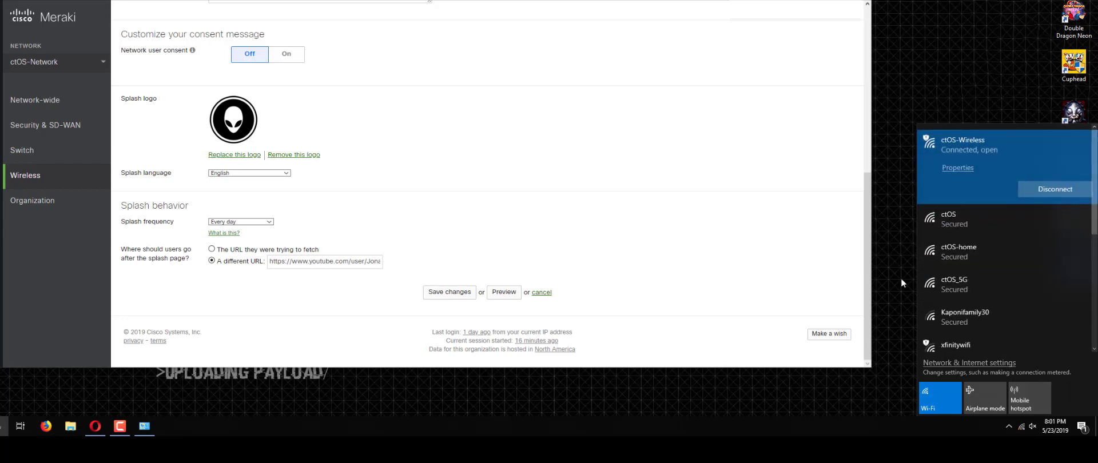
left_click(529, 250)
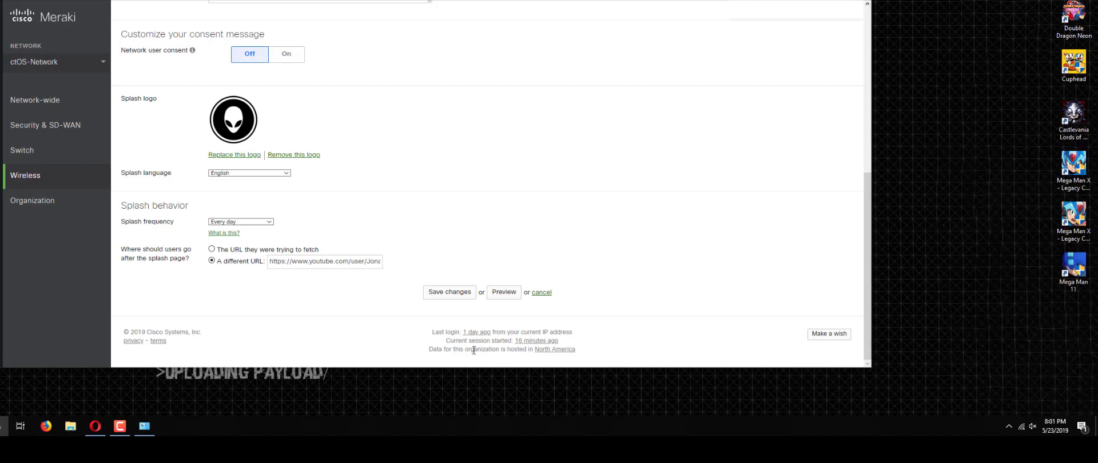
left_click(504, 292)
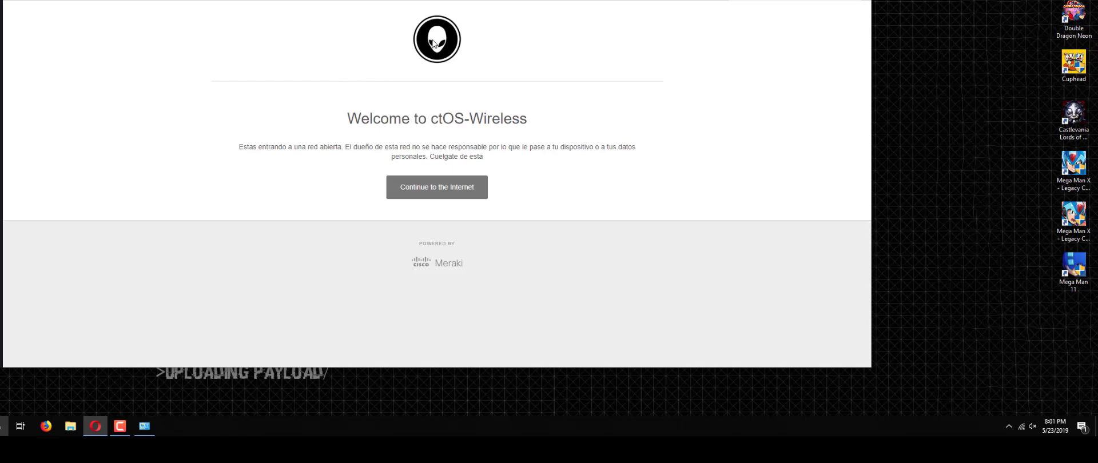
Step: Review the 'Welcome to ctOS-Wireless' heading and Spanish message, then continue to the internet
left_click_drag(346, 118, 521, 130)
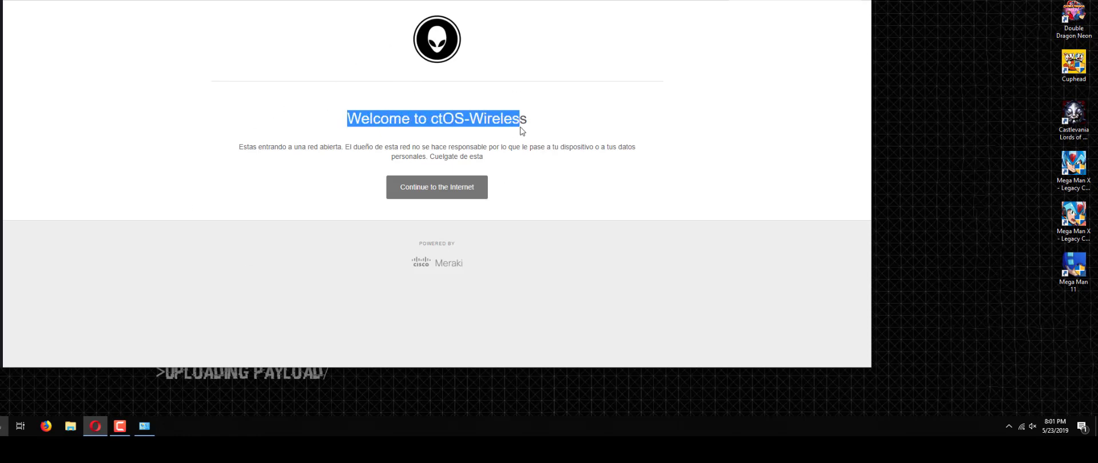
left_click(270, 147)
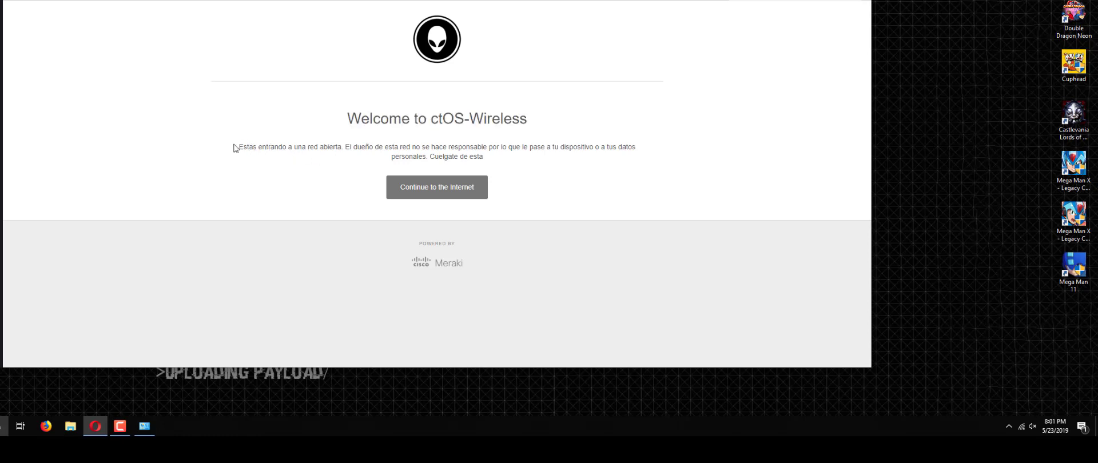
left_click_drag(235, 148, 522, 159)
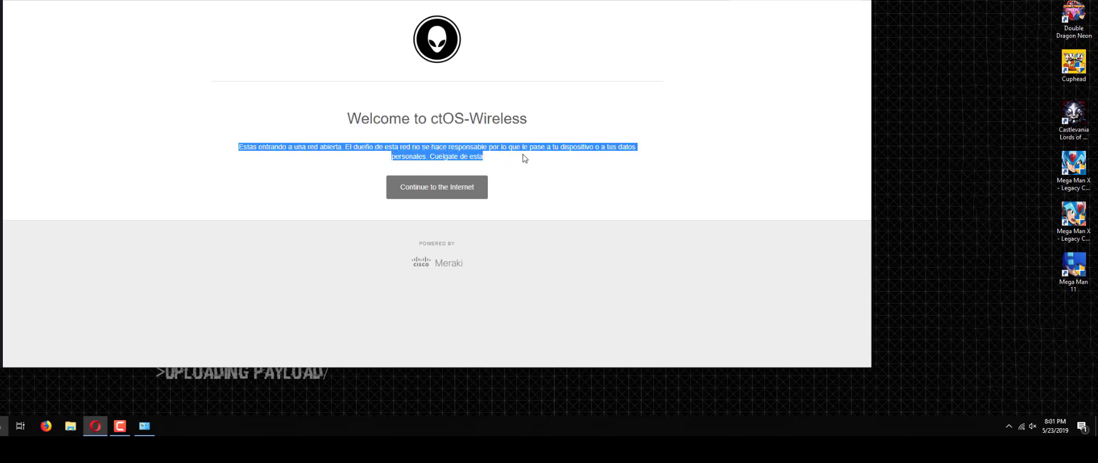
left_click(523, 158)
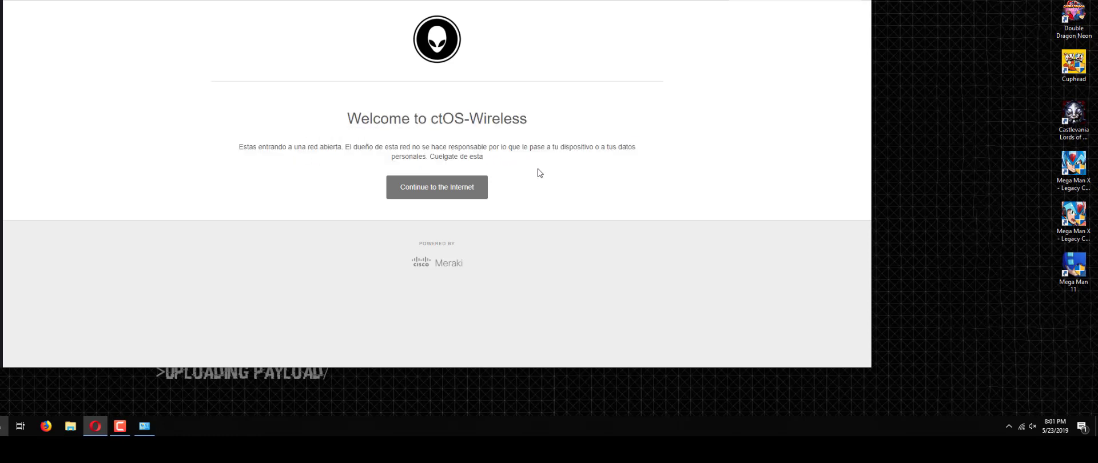
left_click(445, 198)
left_click(427, 192)
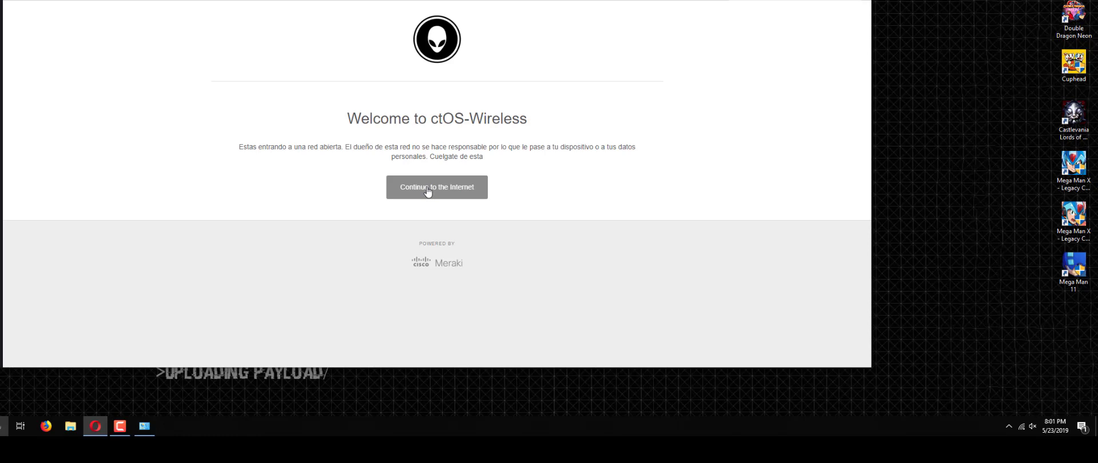
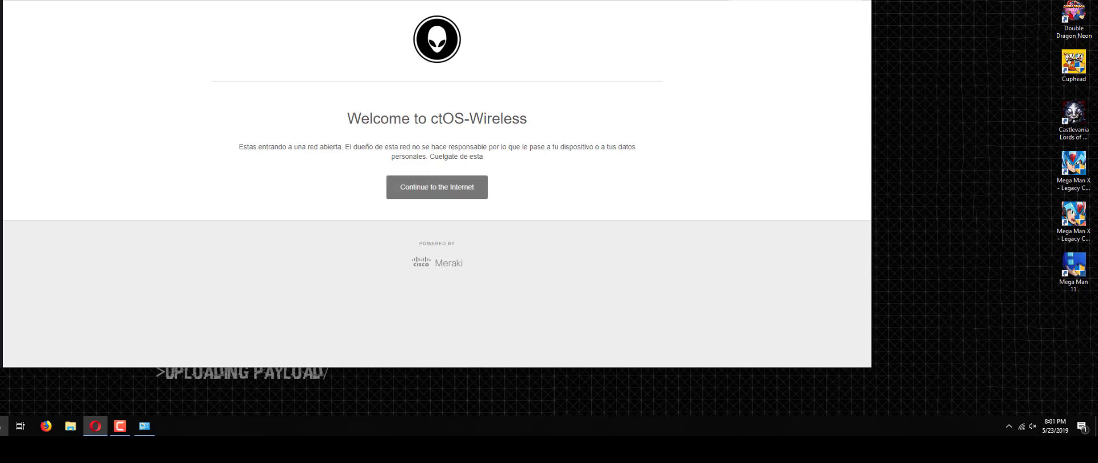
Step: Close the ctOS-Wireless splash preview and scroll the splash settings back up to Official themes
key("ctrl+w")
scroll(451, 211, "up", 3)
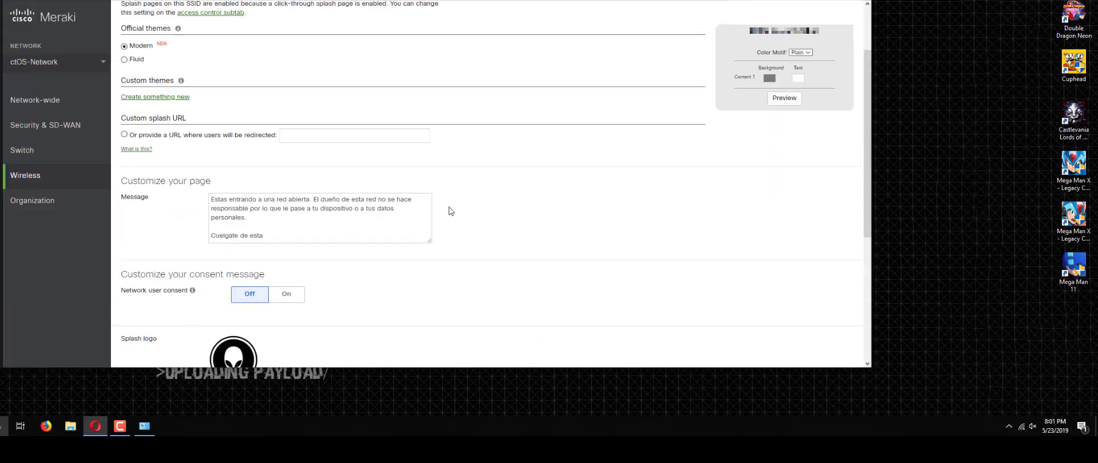
scroll(451, 211, "down", 3)
scroll(397, 165, "down", 2)
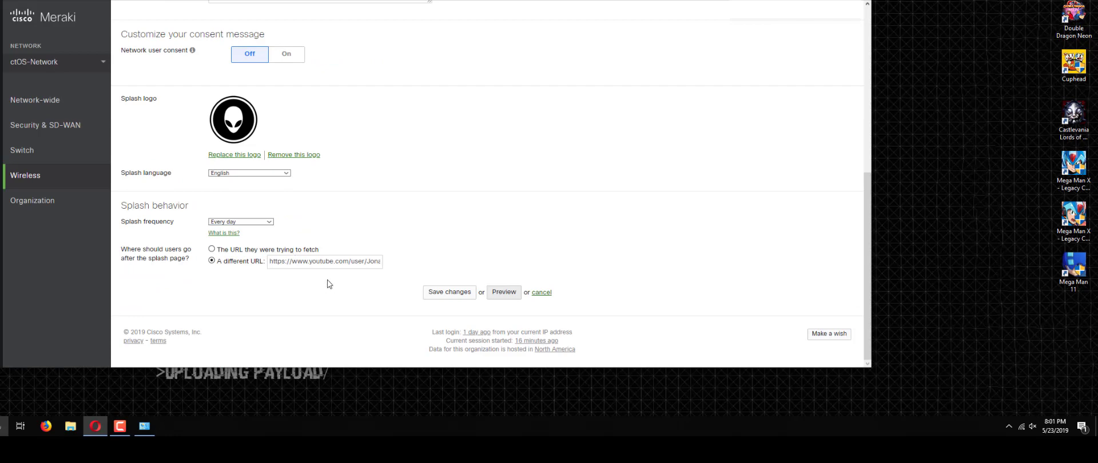
scroll(324, 262, "up", 5)
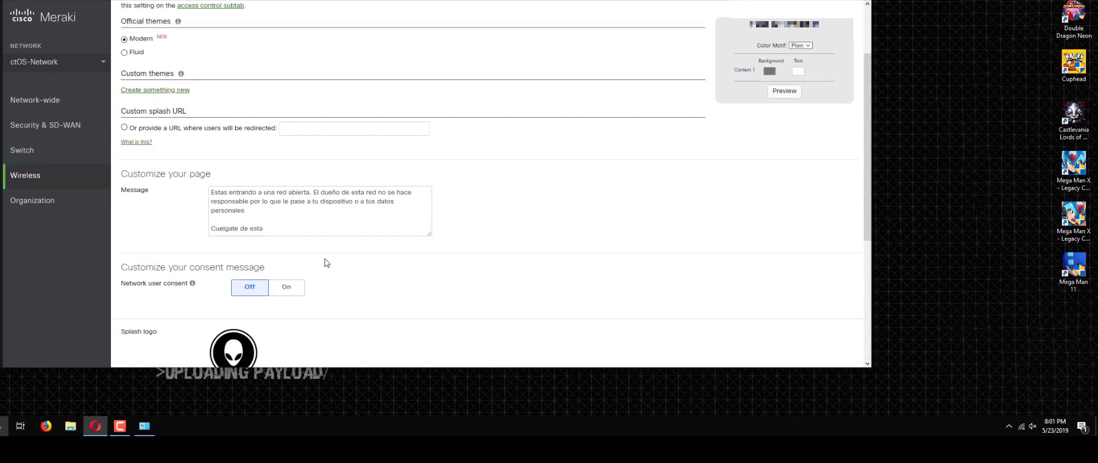
Step: Choose the 'Or provide a URL where users will be redirected' option, leaving its URL field empty
left_click(282, 148)
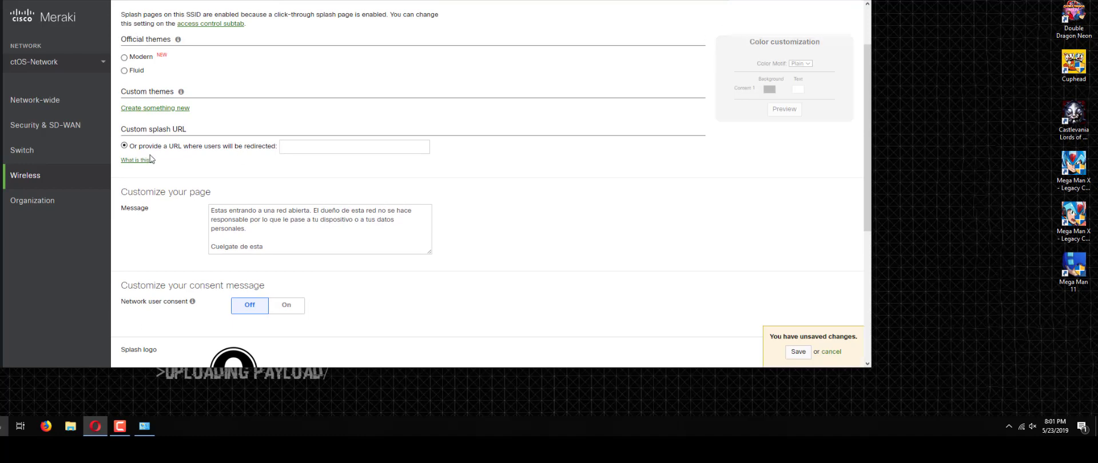
left_click_drag(122, 128, 214, 141)
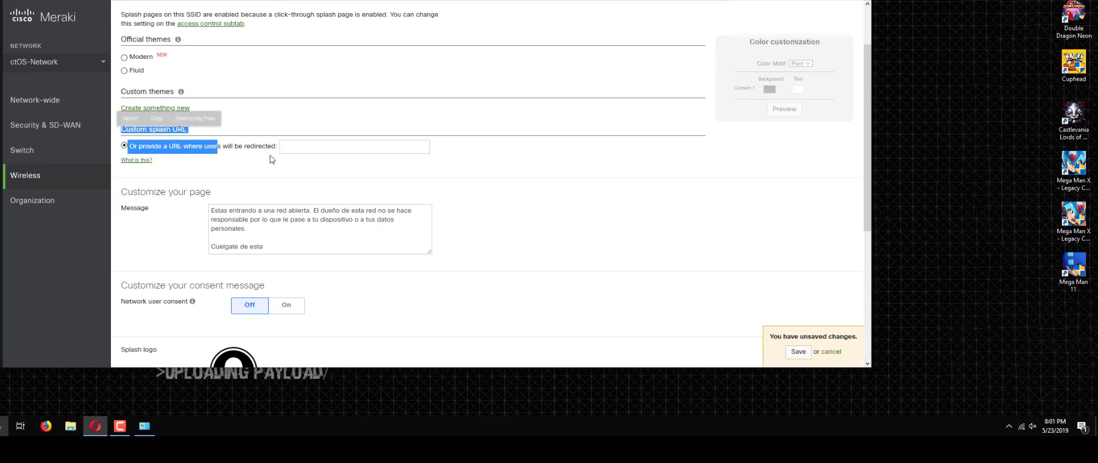
left_click(307, 148)
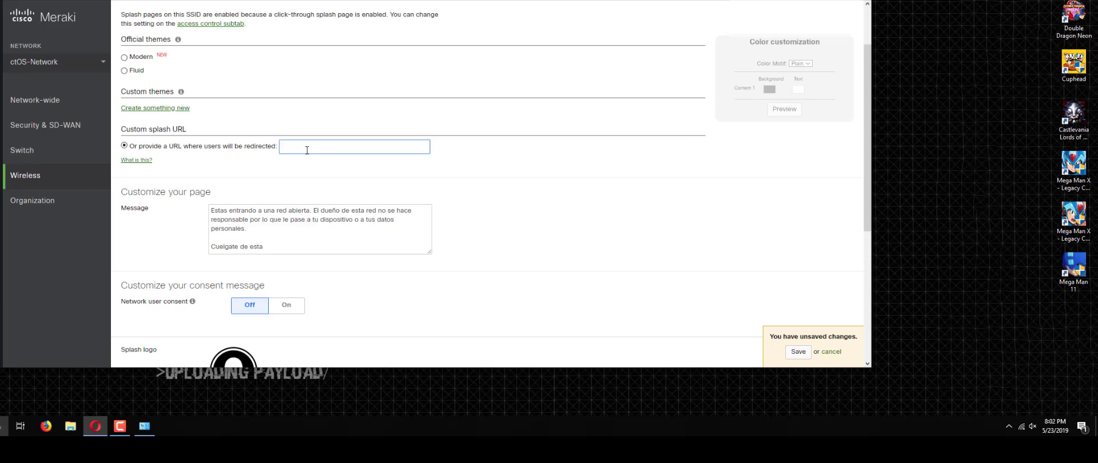
scroll(307, 149, "up", 2)
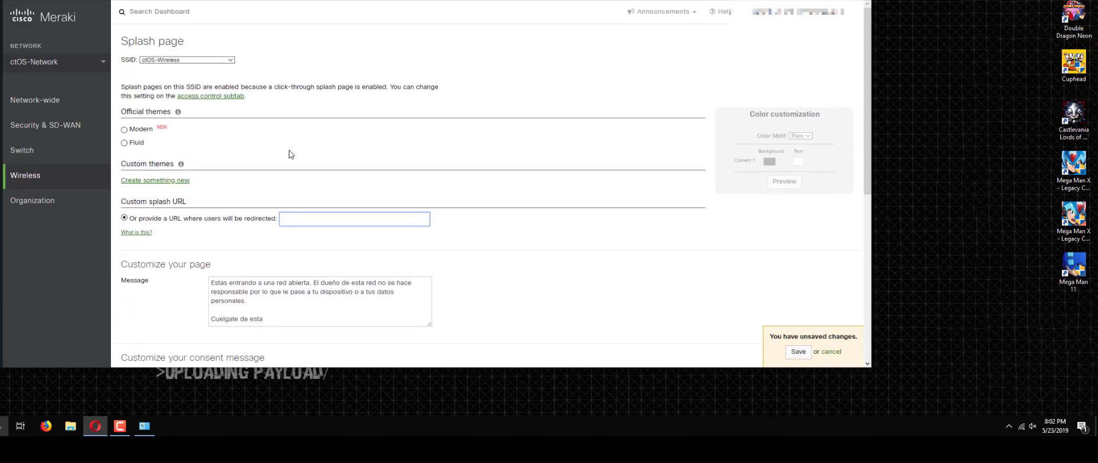
scroll(289, 155, "down", 3)
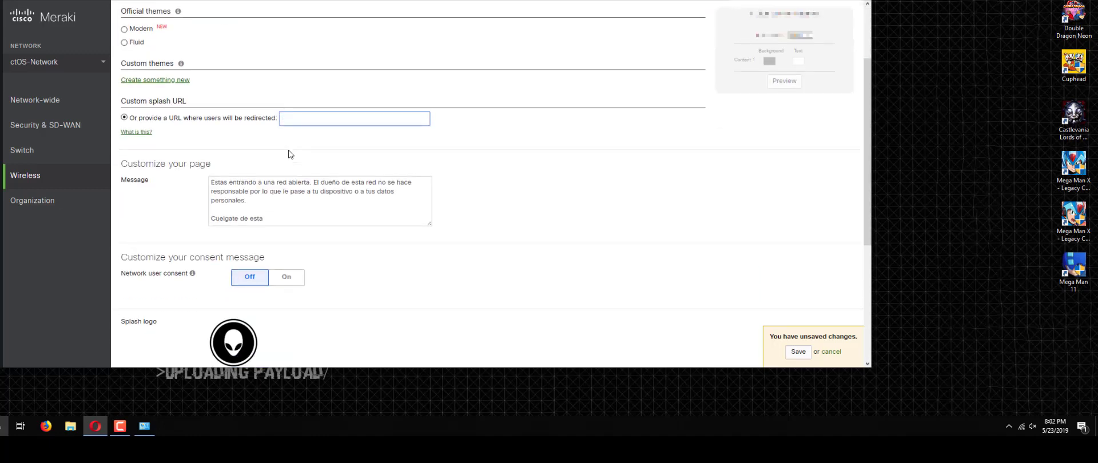
scroll(288, 155, "down", 3)
mouse_move(91, 177)
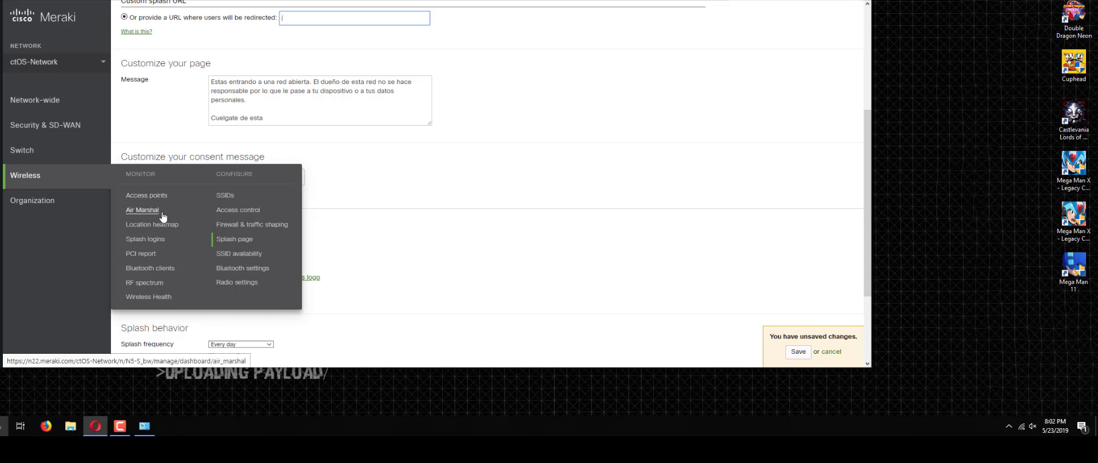
Step: Open the ctOS-Wireless Access control page, leaving the splash page edits unsaved
left_click(234, 210)
left_click(497, 182)
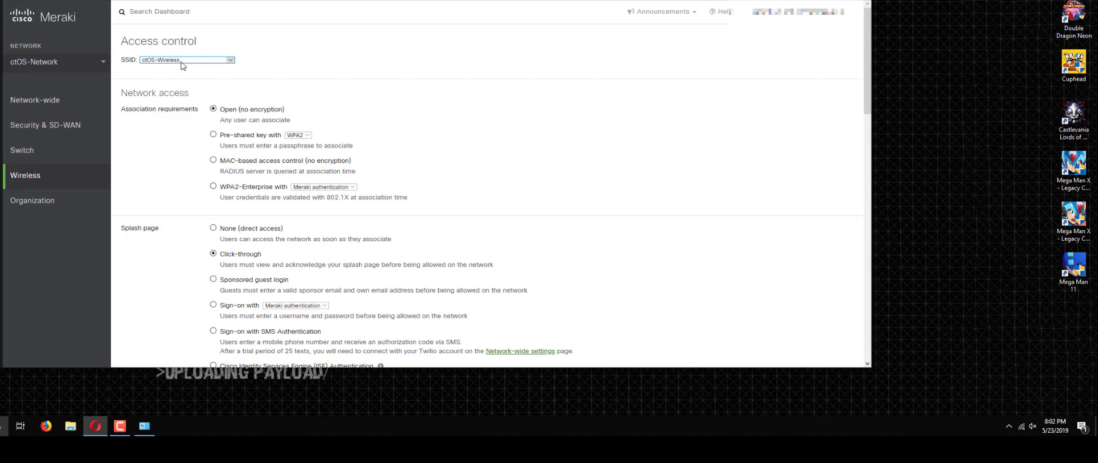
scroll(195, 151, "down", 3)
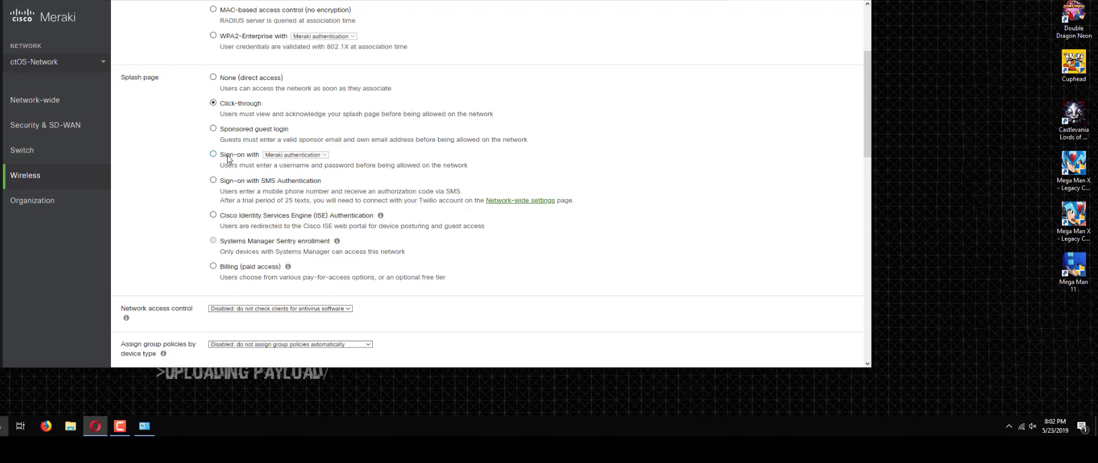
left_click_drag(245, 156, 240, 155)
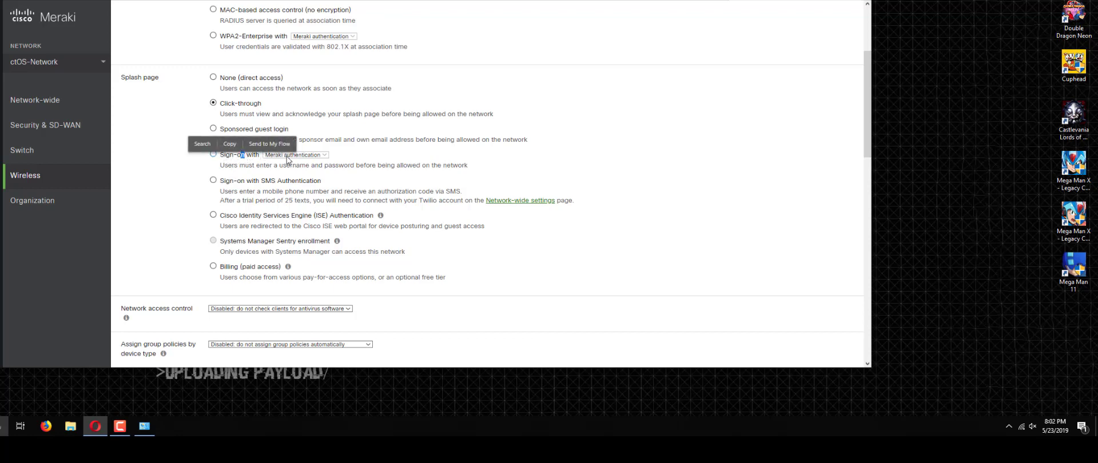
Step: Set the splash page to 'Sign-on with' Meraki authentication
left_click(213, 154)
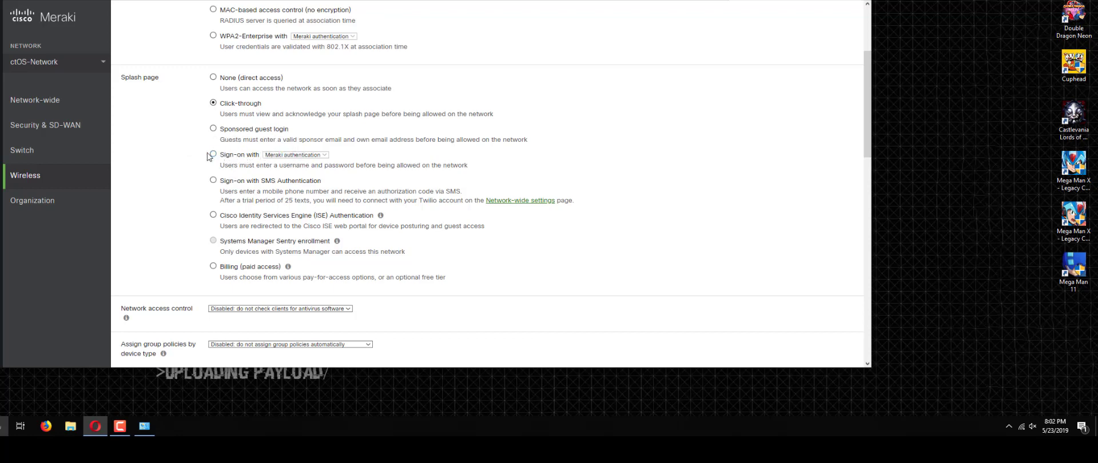
left_click(296, 154)
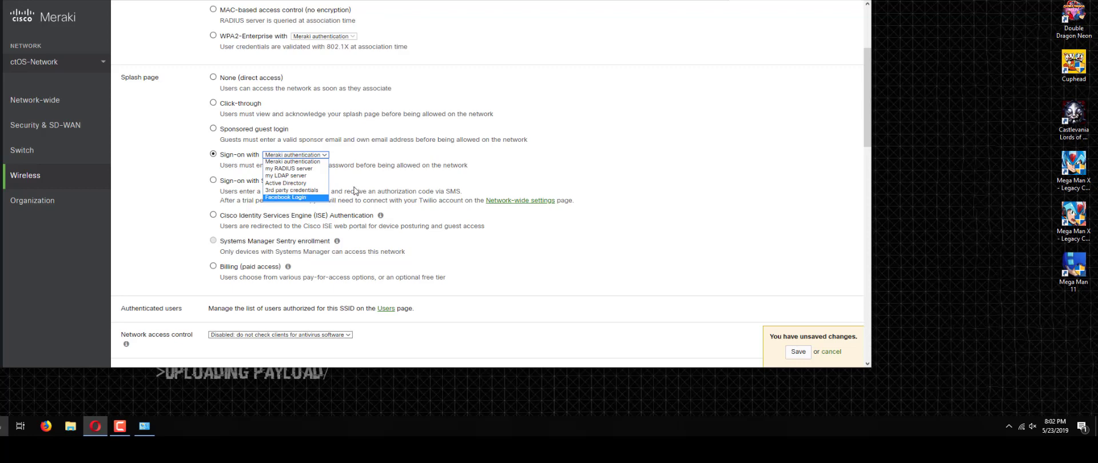
left_click(355, 190)
scroll(354, 191, "up", 3)
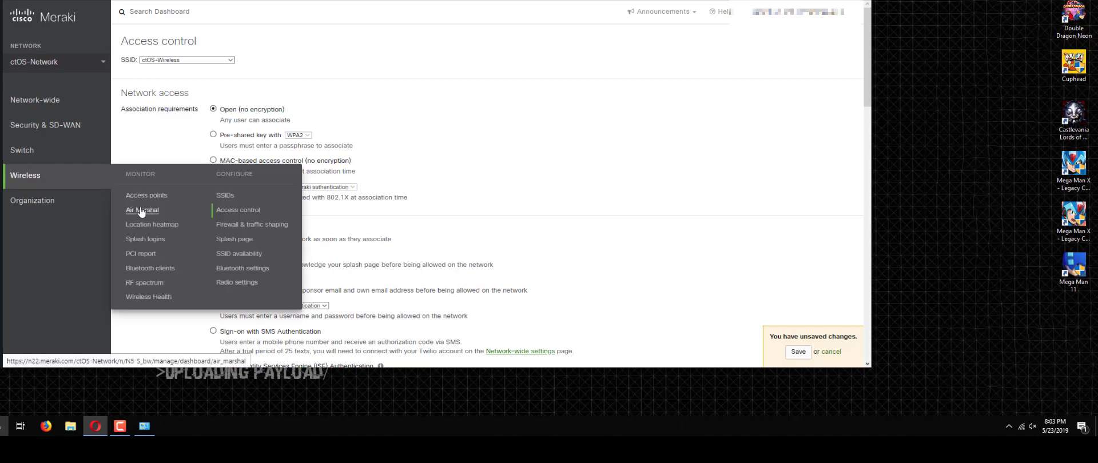
Step: Go to ctOS-Wireless SSID availability, discarding the unsaved access control changes
left_click(247, 256)
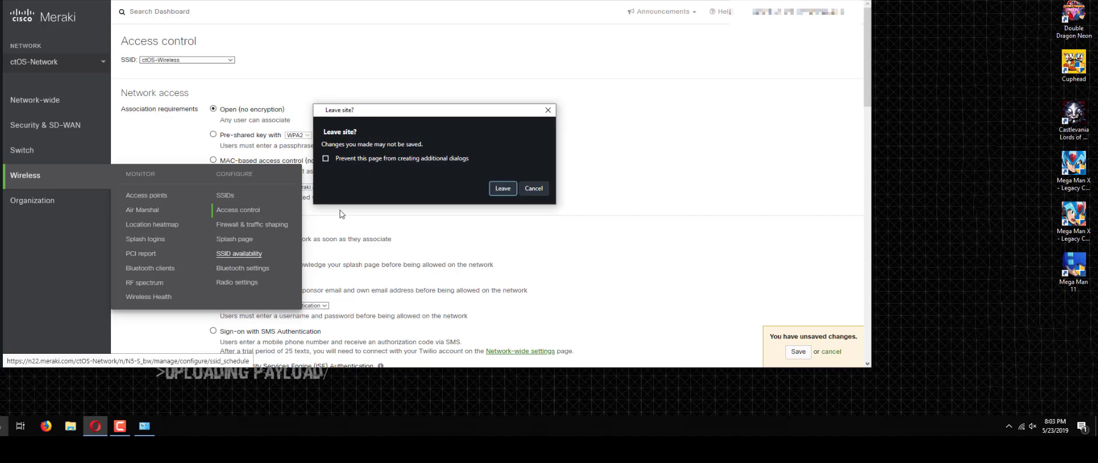
left_click(493, 184)
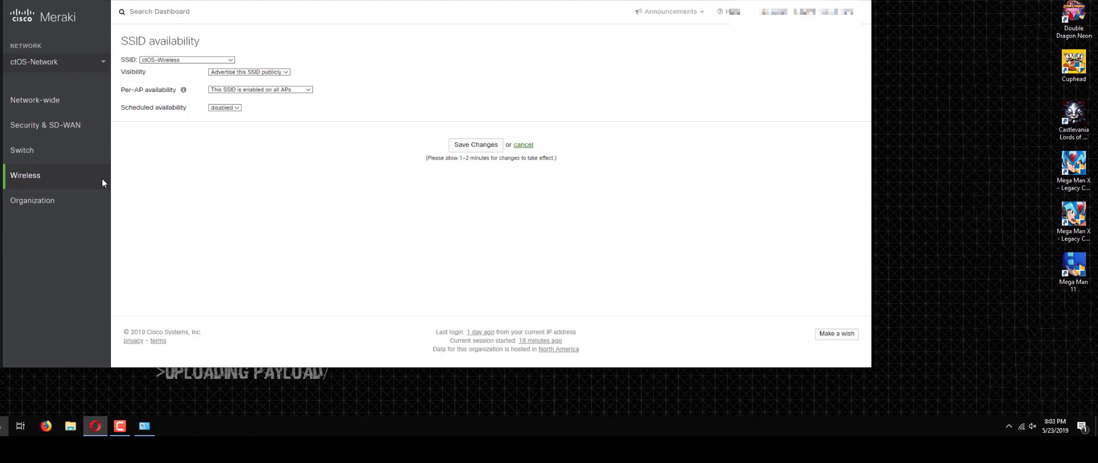
mouse_move(102, 178)
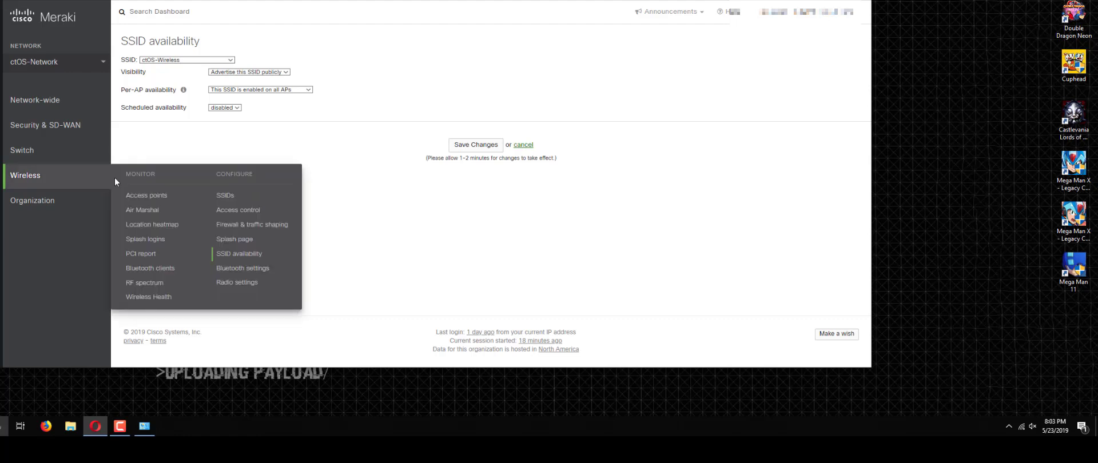
Step: Open the Access points list showing the online MR33 'AccessPoint 1'
left_click(138, 198)
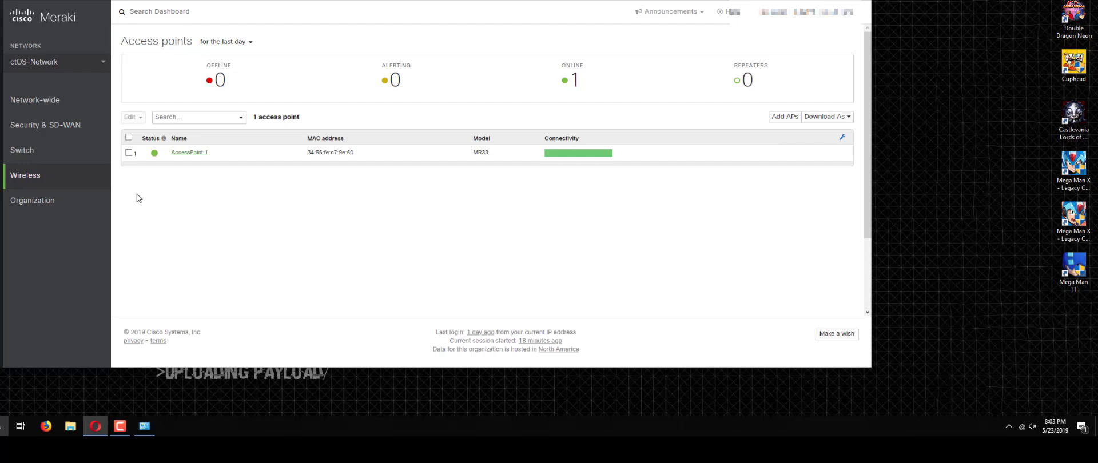
left_click(114, 426)
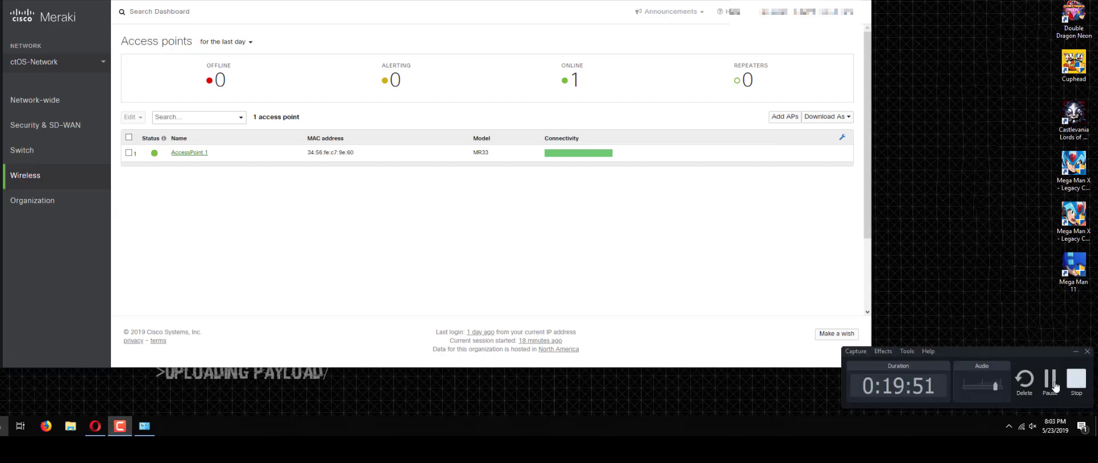